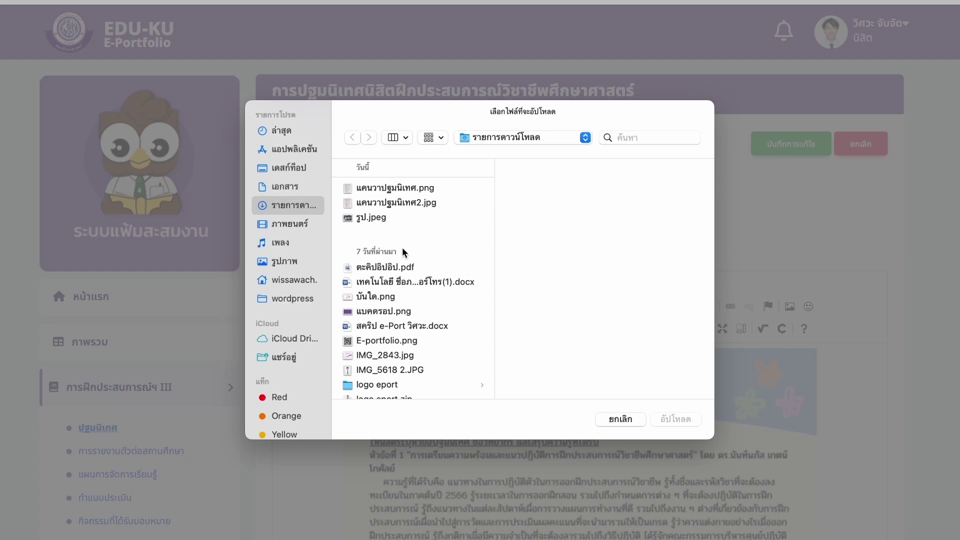
# - Upload รูป.jpeg and insert it centre-aligned (กึ่งกลาง) below the existing illustration in the orientation report
pyautogui.click(376, 218)
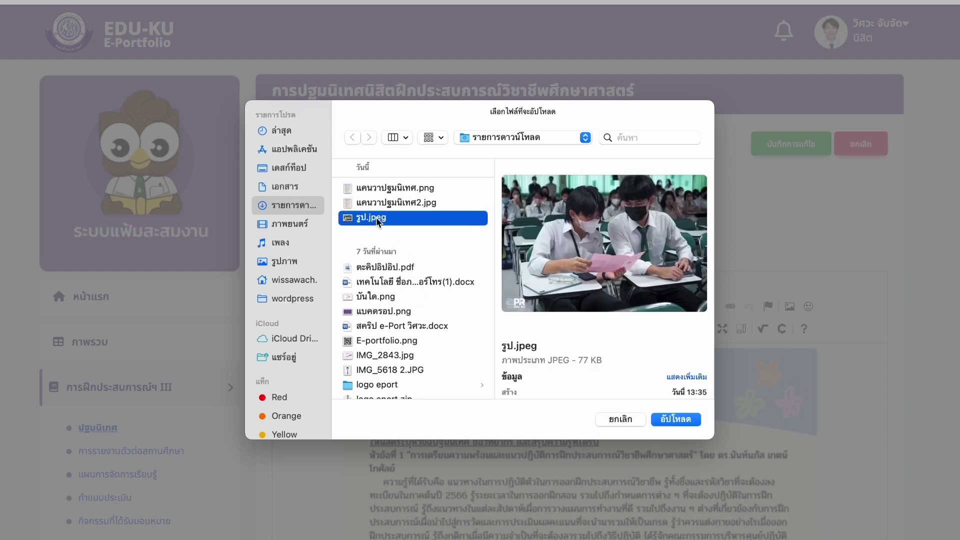
pyautogui.click(679, 418)
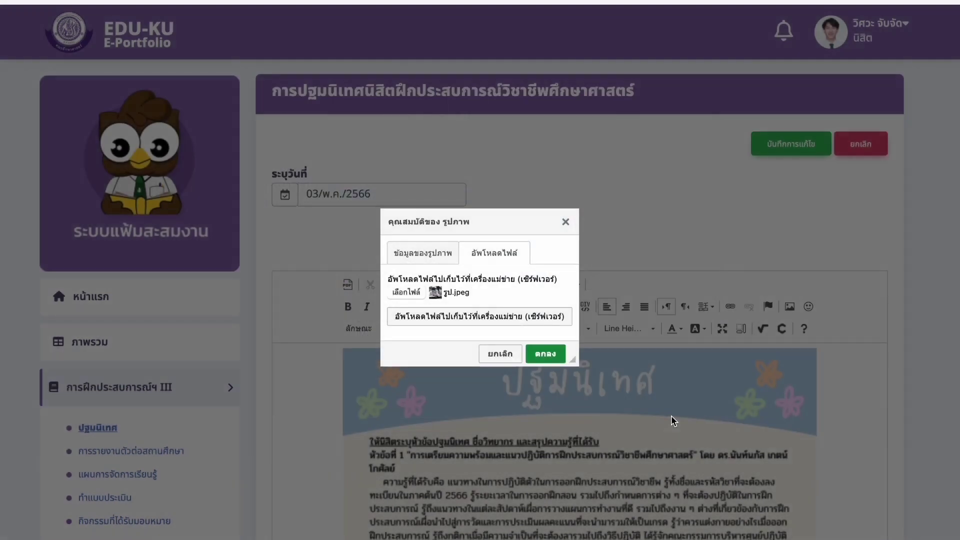
pyautogui.click(568, 319)
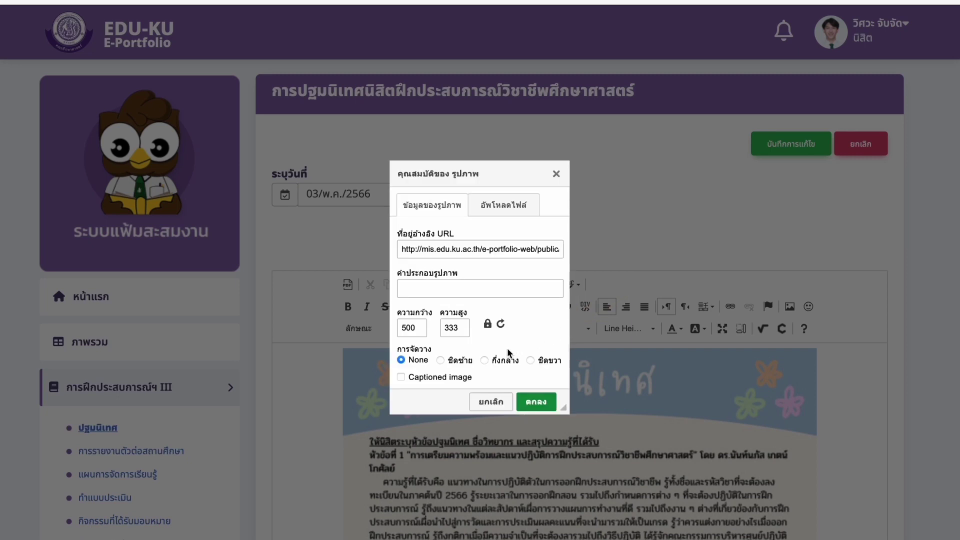
pyautogui.click(485, 360)
pyautogui.click(533, 402)
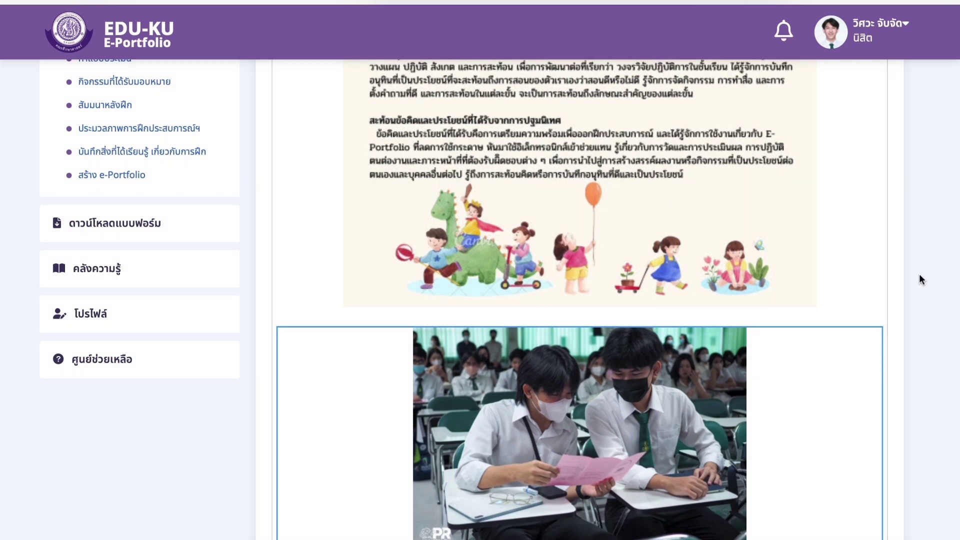
# - Scroll up on the school check-in report page, which has no records yet
pyautogui.scroll(5, 919, 274)
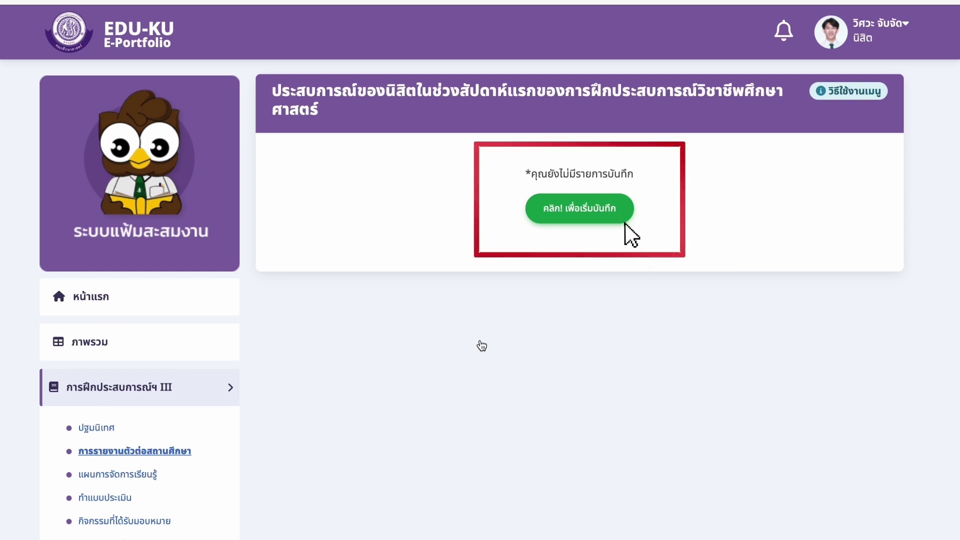
# - Start a new first-week experience record dated 13/พ.ค./2566 and scroll down its form
pyautogui.click(623, 197)
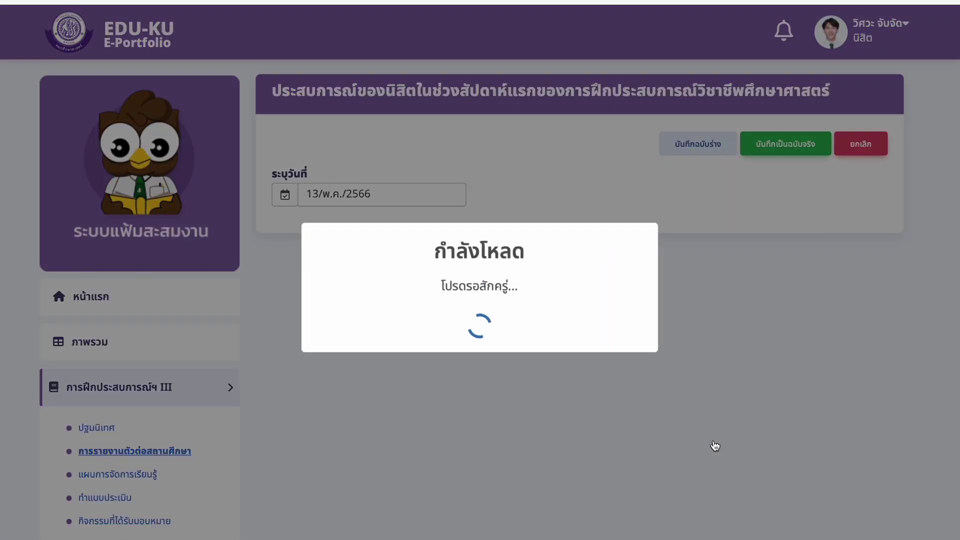
pyautogui.scroll(-2, 701, 391)
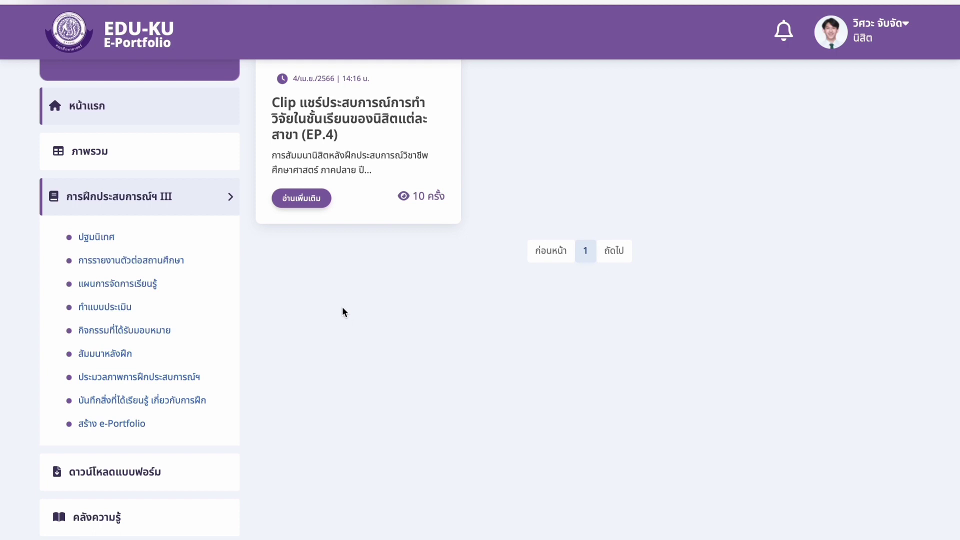
# - Go to the learning plans section and bring up a blank new learning-plan form
pyautogui.click(149, 285)
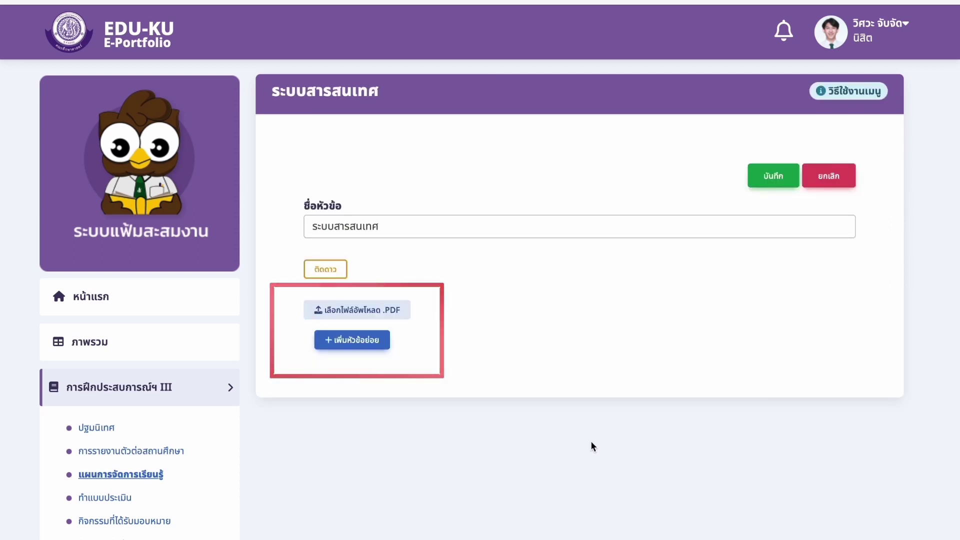
pyautogui.click(338, 274)
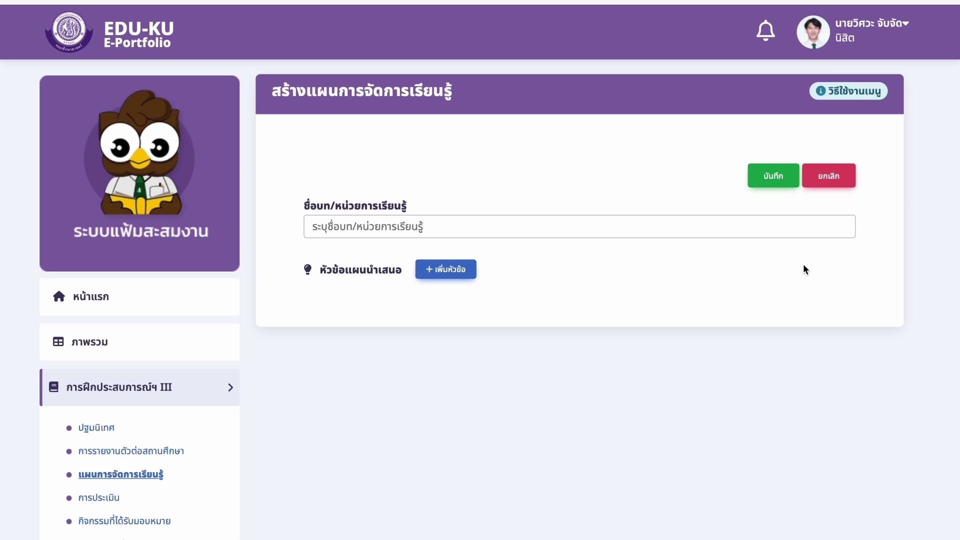
# - Title the plan แผนการจัดการเรียนรู้ที่ 5 and add a presentation topic named หน่วยการเรียนรู้ที่ 3
pyautogui.click(634, 236)
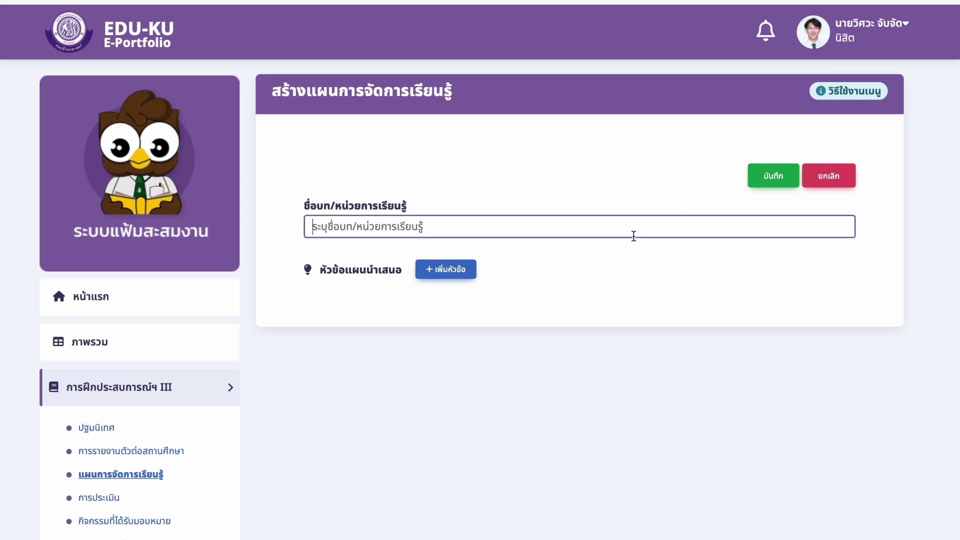
pyautogui.write('แผนการ')
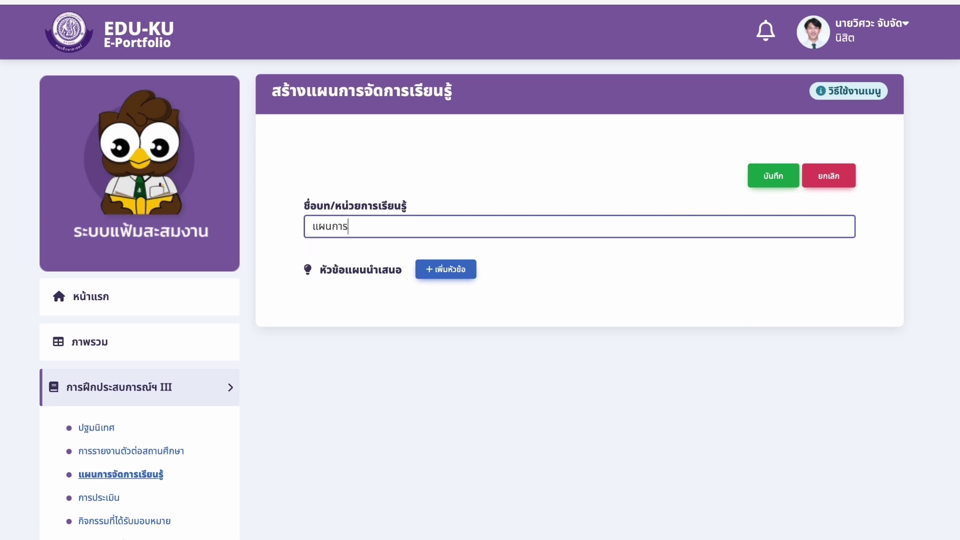
pyautogui.write('จัดการเรียนรู้ก')
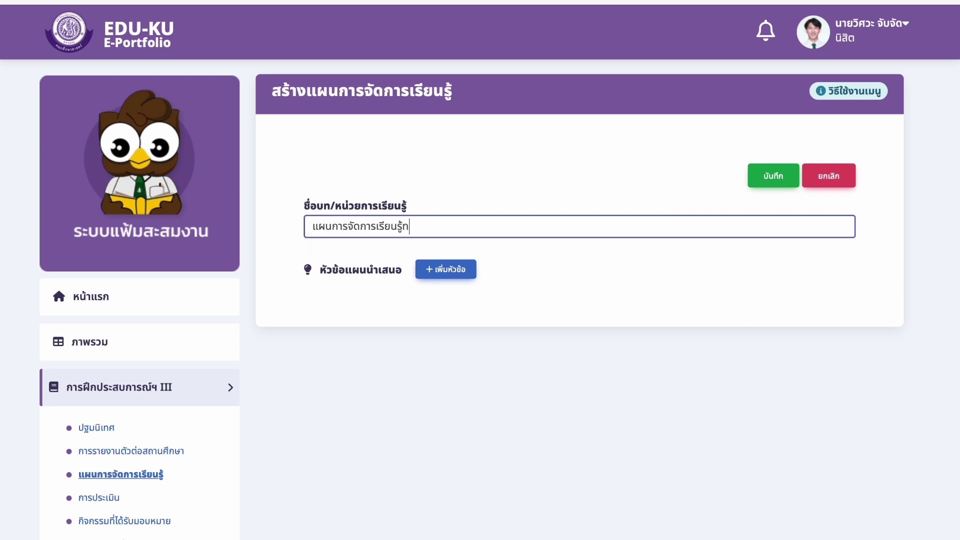
pyautogui.press('BackSpace')
pyautogui.write('ที่ 5')
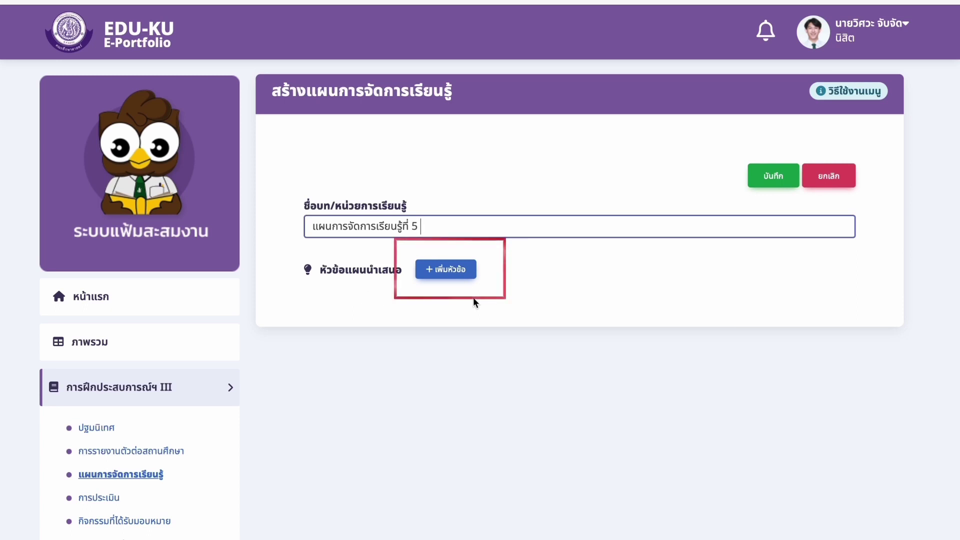
pyautogui.click(470, 279)
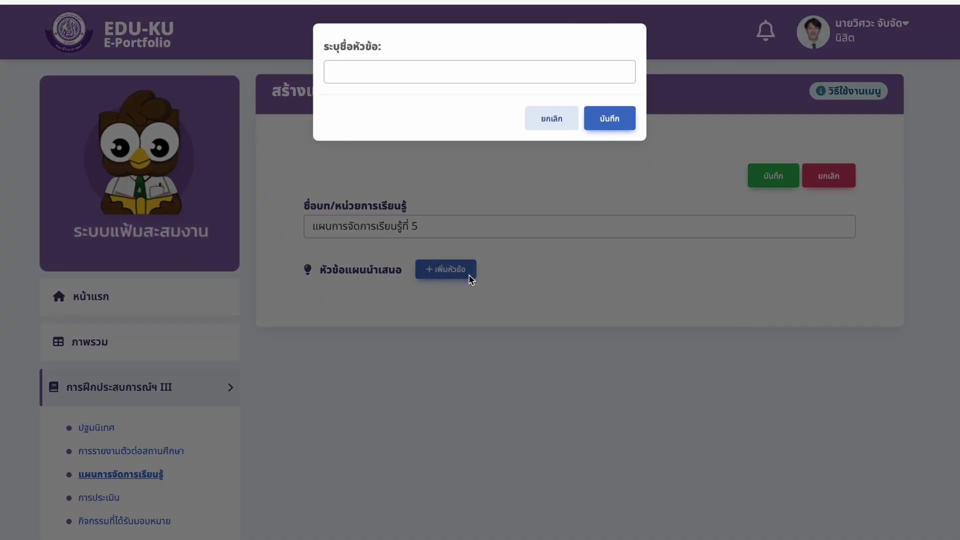
pyautogui.click(500, 75)
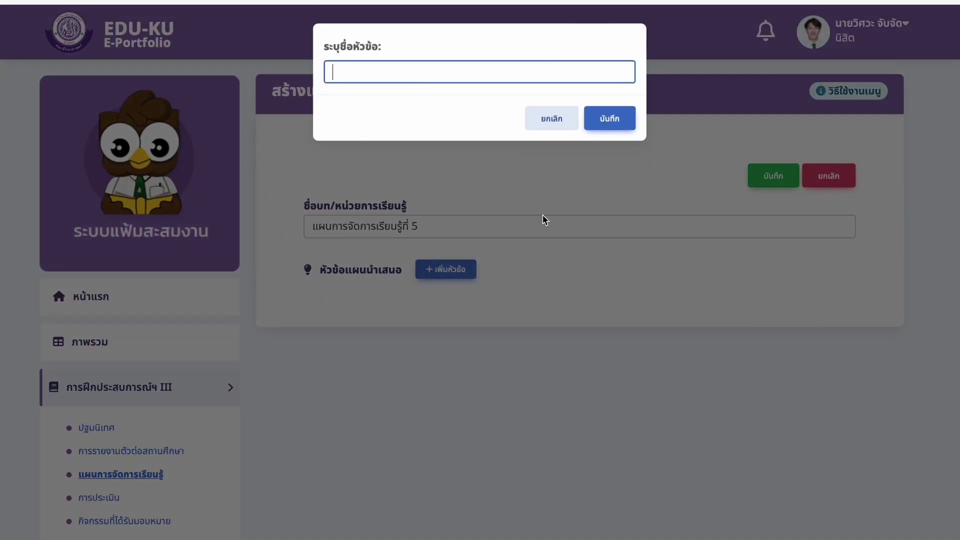
pyautogui.write('หน่วยการเรียนรู้ที่ ')
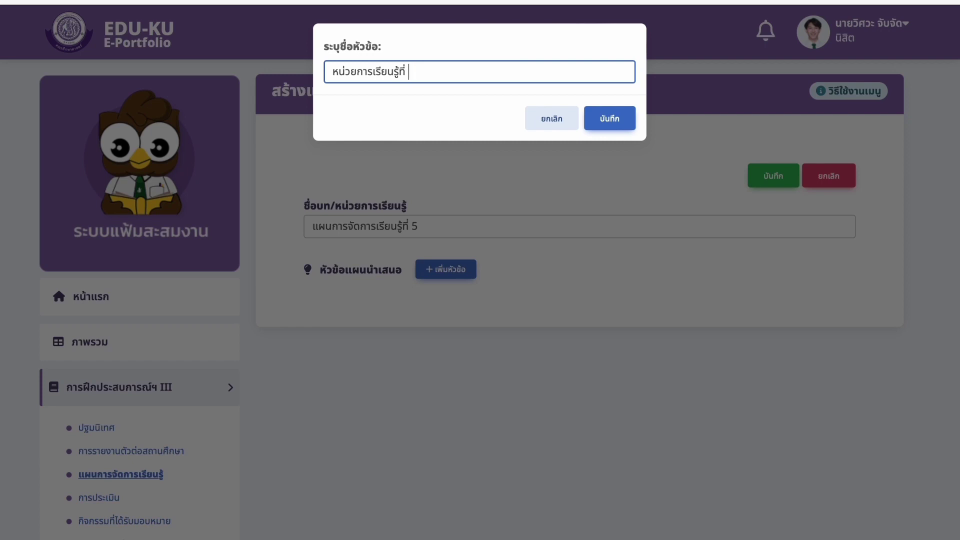
pyautogui.write('3')
pyautogui.click(629, 125)
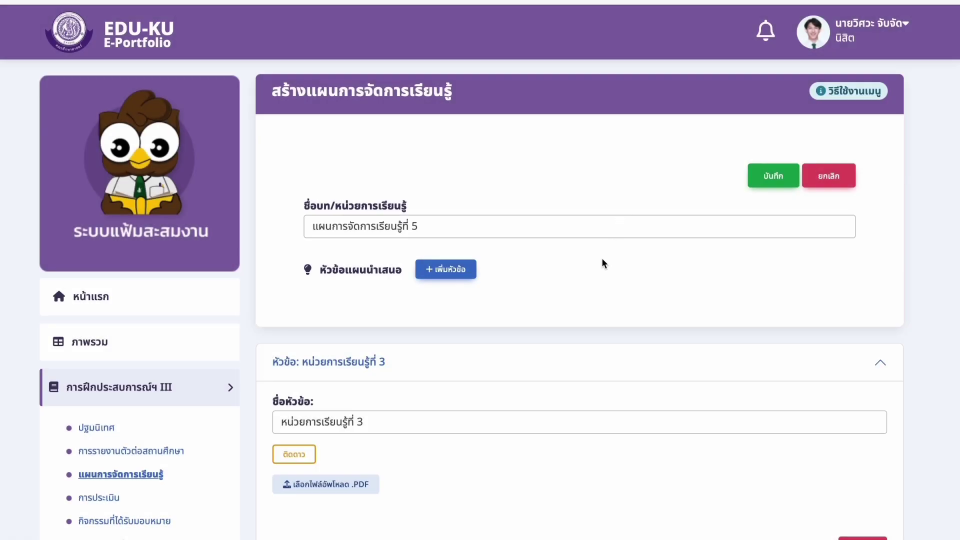
# - Attach แผนที่ 5 หน่วยที่ 3.pdf to the หน่วยการเรียนรู้ที่ 3 topic
pyautogui.scroll(-3, 602, 257)
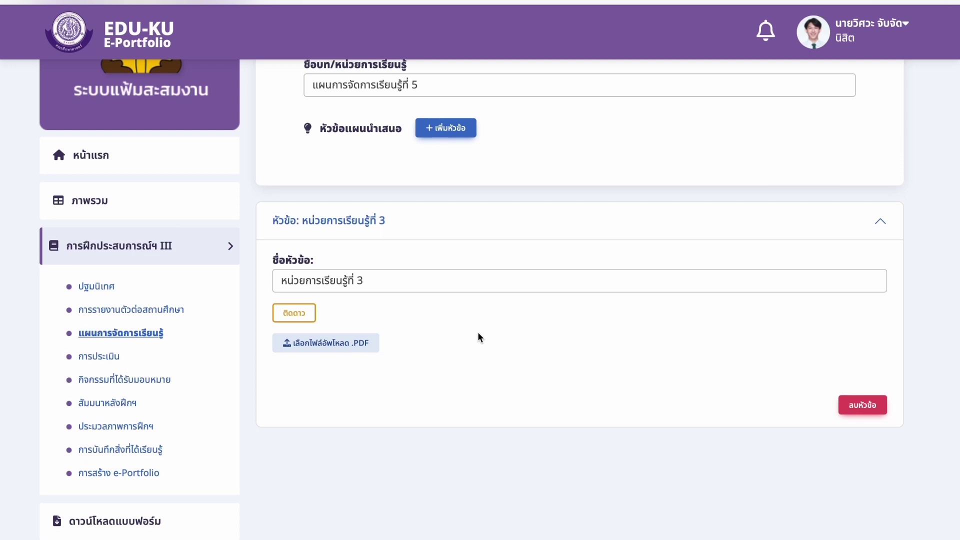
pyautogui.click(362, 353)
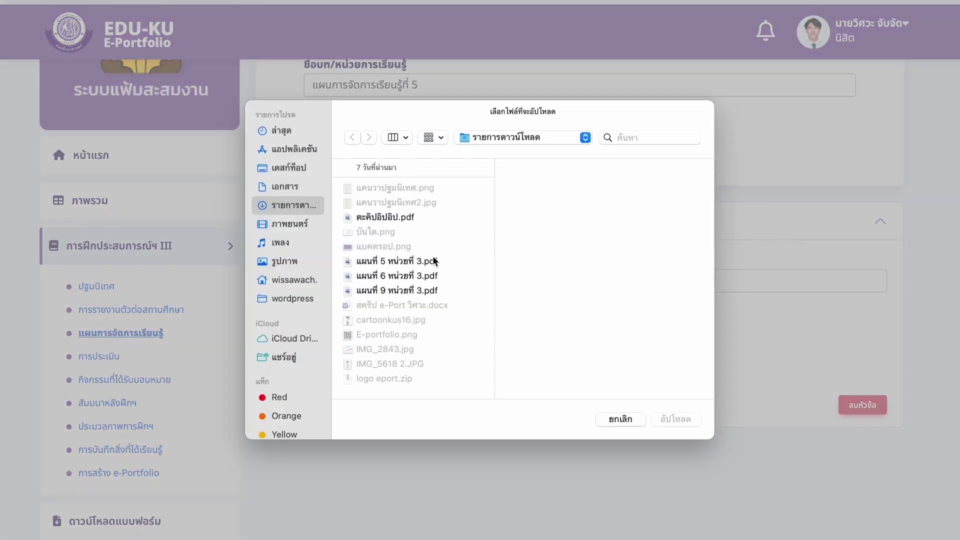
pyautogui.click(434, 260)
pyautogui.click(678, 419)
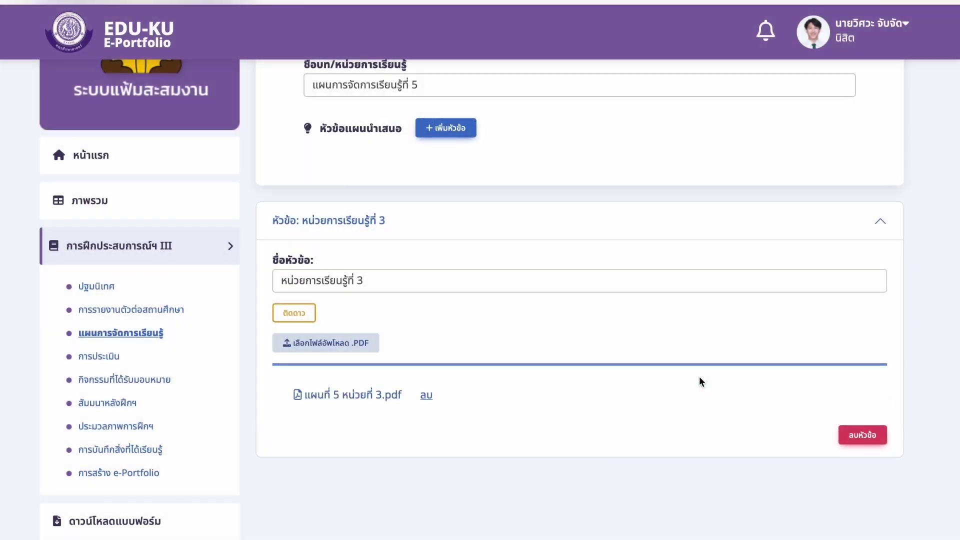
# - Save the learning plan and confirm so it joins the semester 1/2566 plan list
pyautogui.scroll(1, 690, 348)
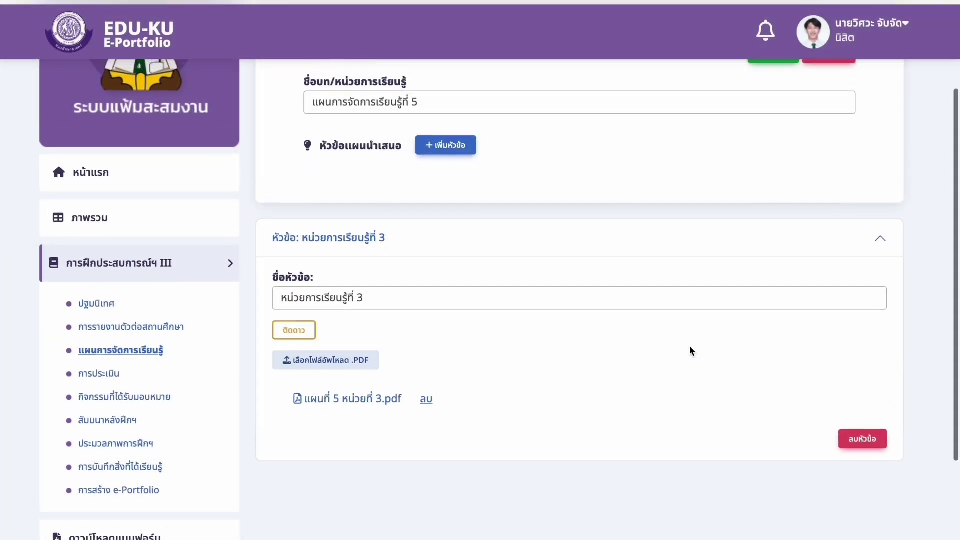
pyautogui.scroll(3, 691, 350)
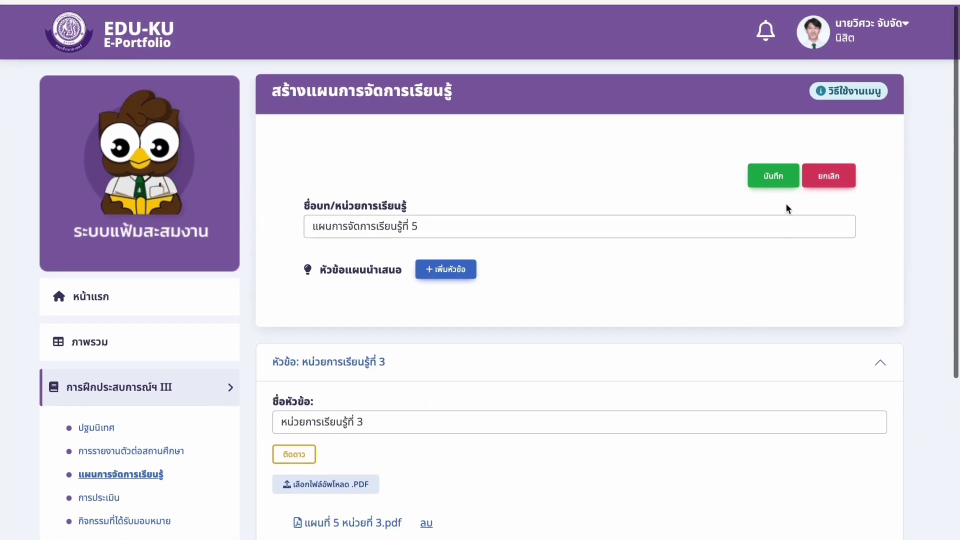
pyautogui.click(782, 181)
pyautogui.click(463, 369)
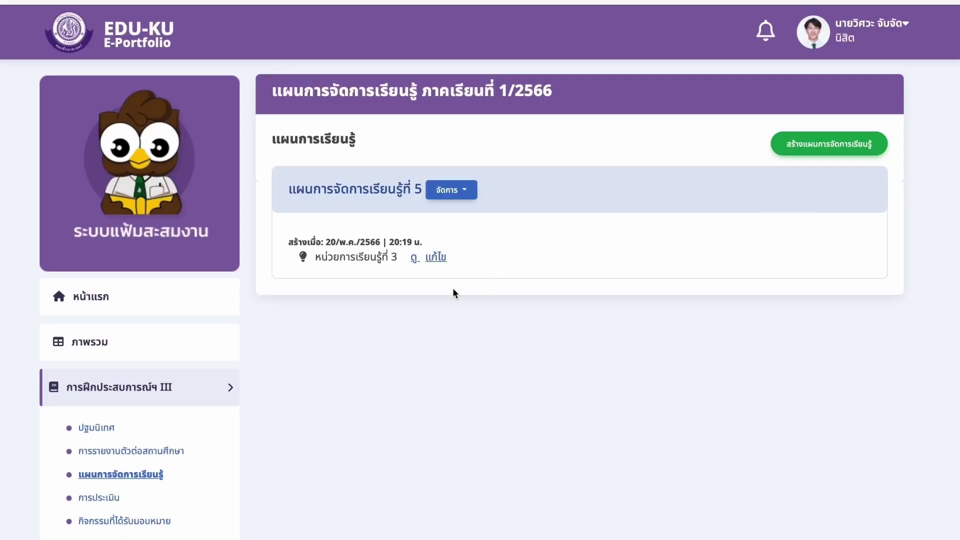
# - View the หน่วยการเรียนรู้ที่ 3 topic details, return to the plan list, then reopen it for editing
pyautogui.click(417, 259)
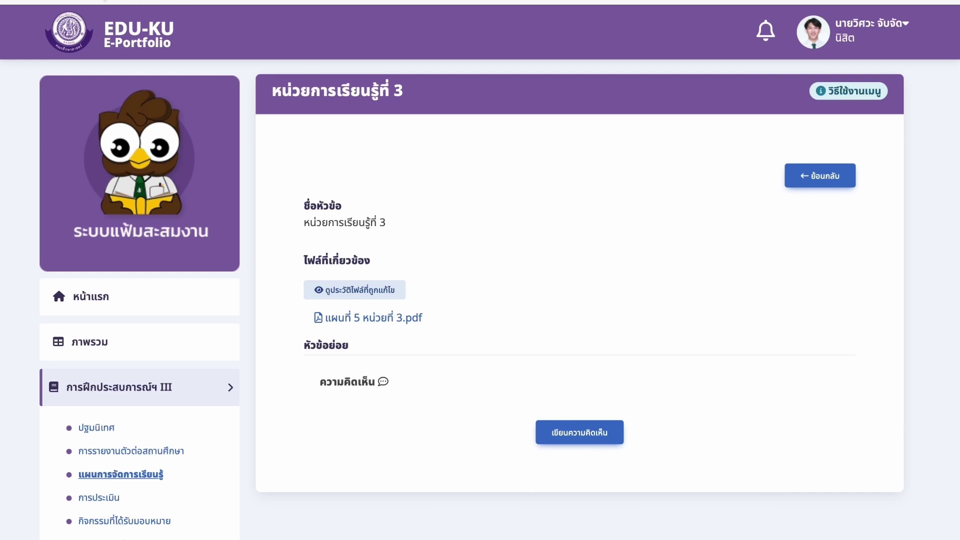
pyautogui.hotkey('alt', 'Left')
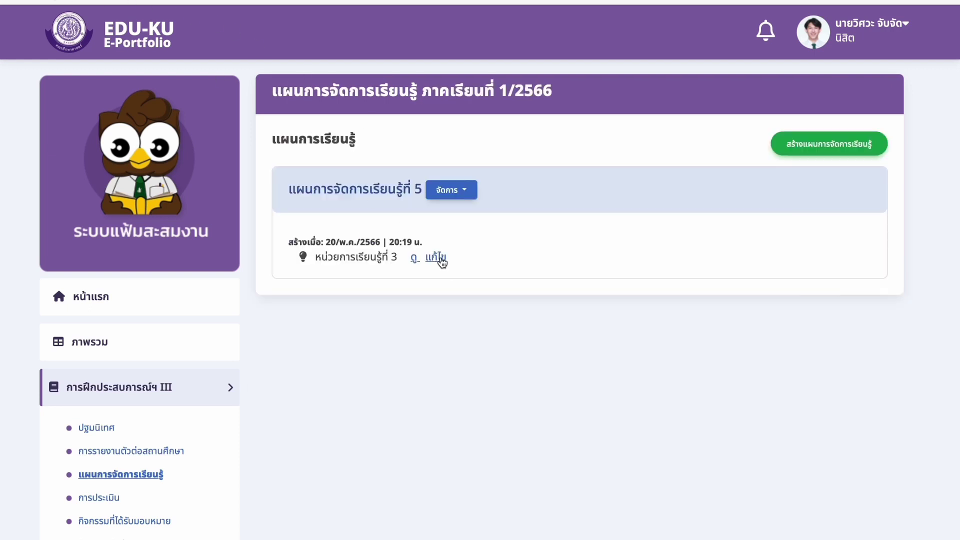
pyautogui.hotkey('alt', 'Right')
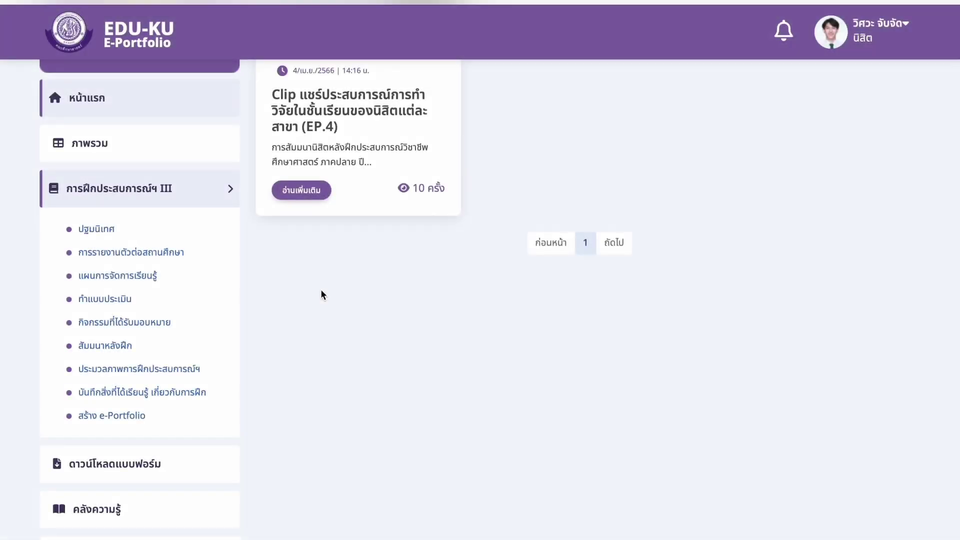
# - Go to the assessment forms page and pick form ฝศ.305 from the form dropdown
pyautogui.click(125, 299)
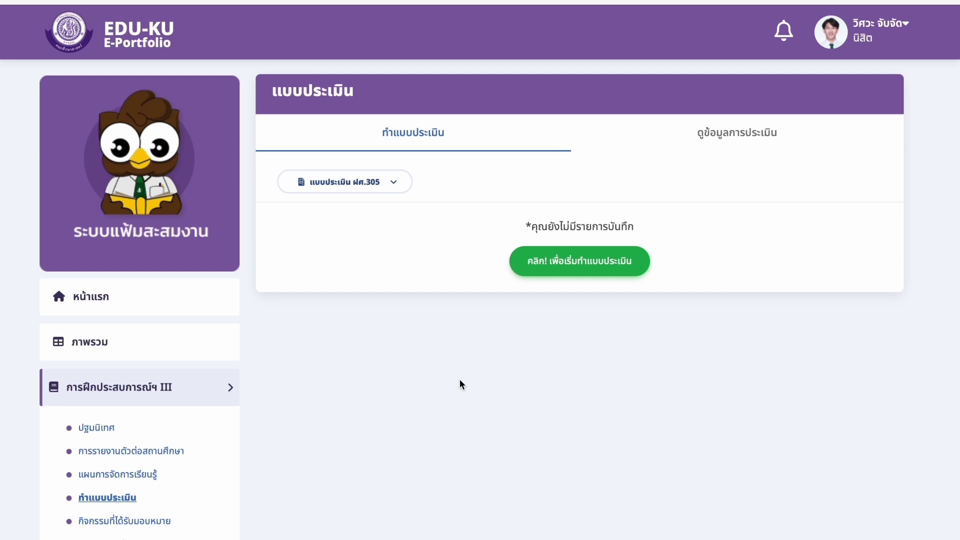
pyautogui.click(396, 186)
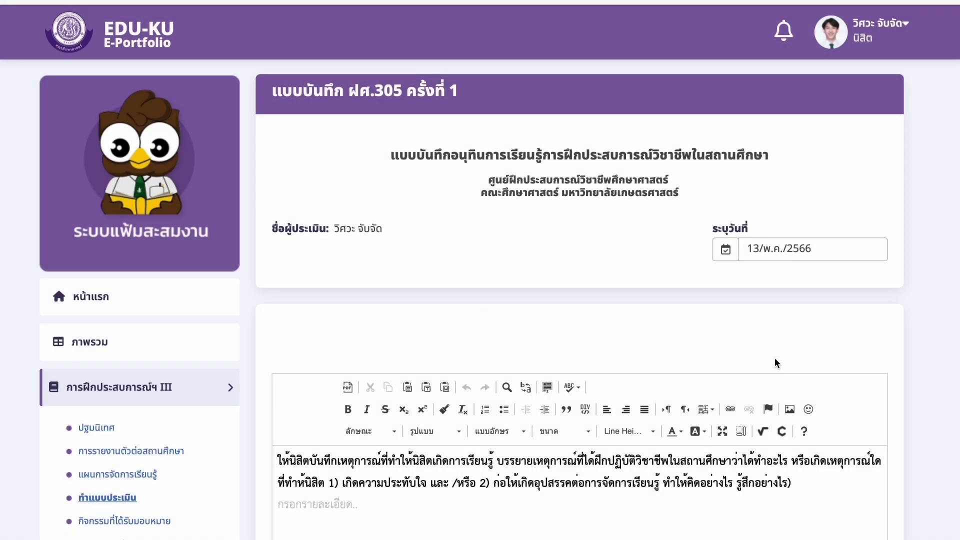
# - Scroll down through all the ฝศ.305 record prompts, then back up
pyautogui.scroll(-7, 774, 360)
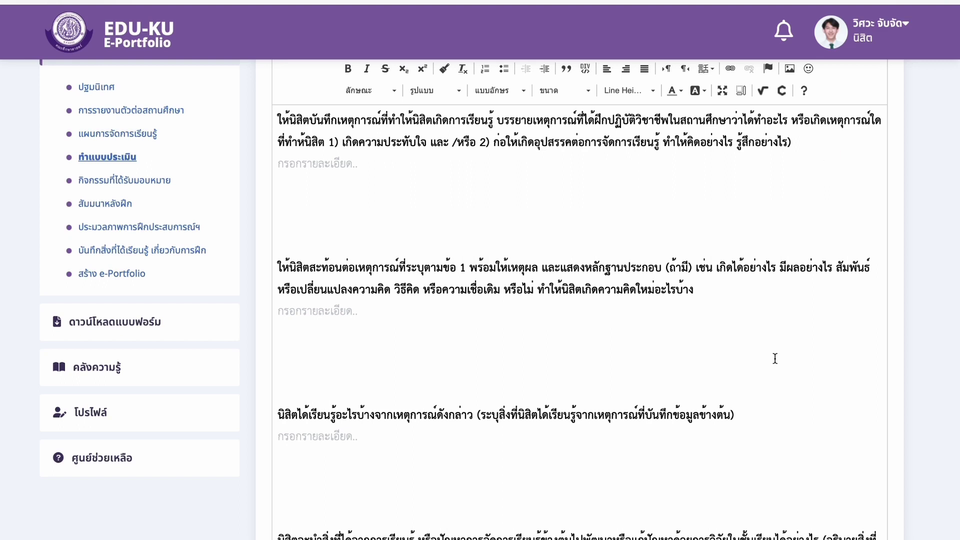
pyautogui.scroll(-2, 775, 358)
pyautogui.scroll(-1, 775, 359)
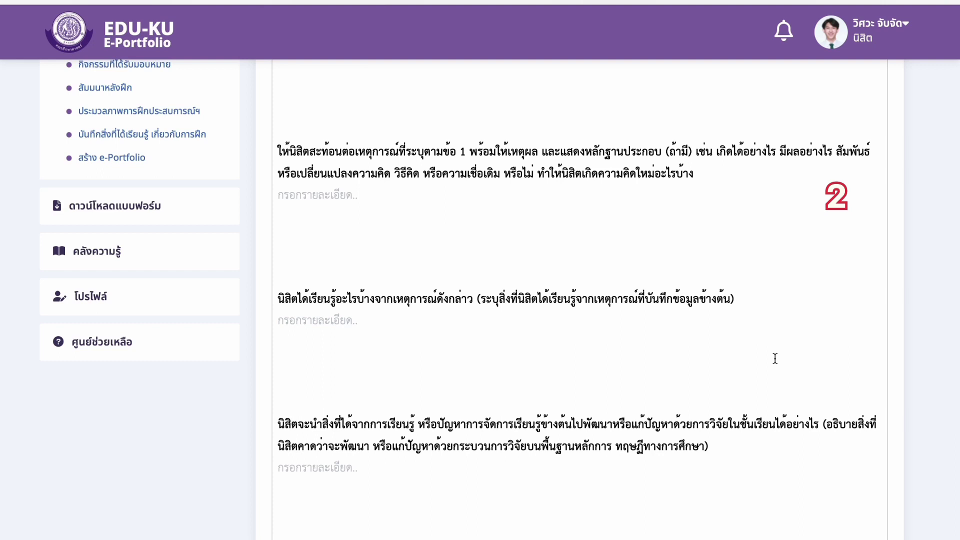
pyautogui.scroll(-3, 774, 358)
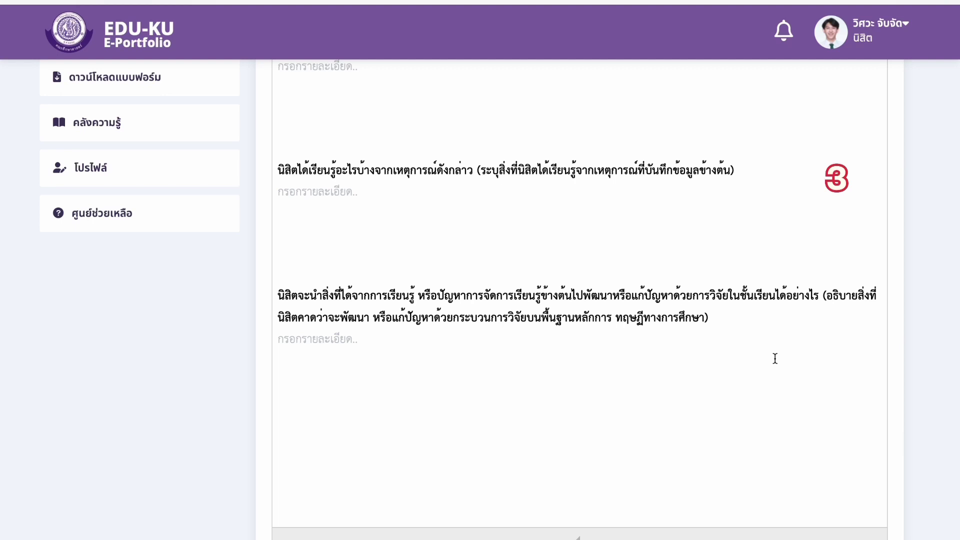
pyautogui.scroll(-3, 775, 358)
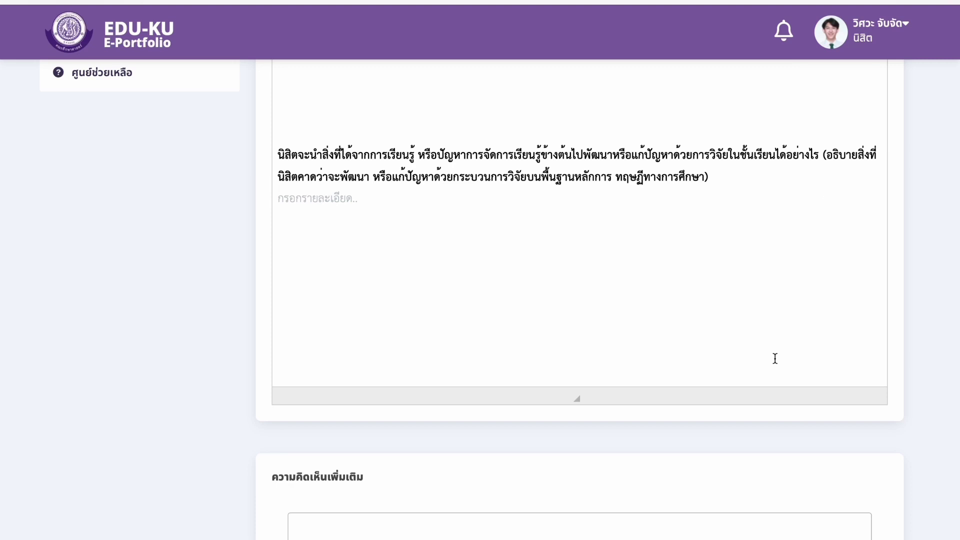
pyautogui.scroll(3, 775, 359)
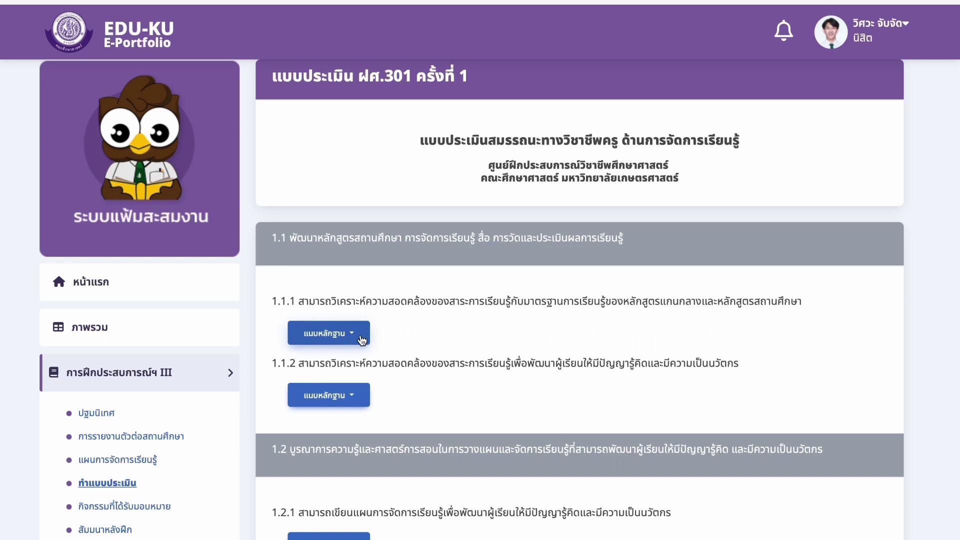
pyautogui.click(361, 340)
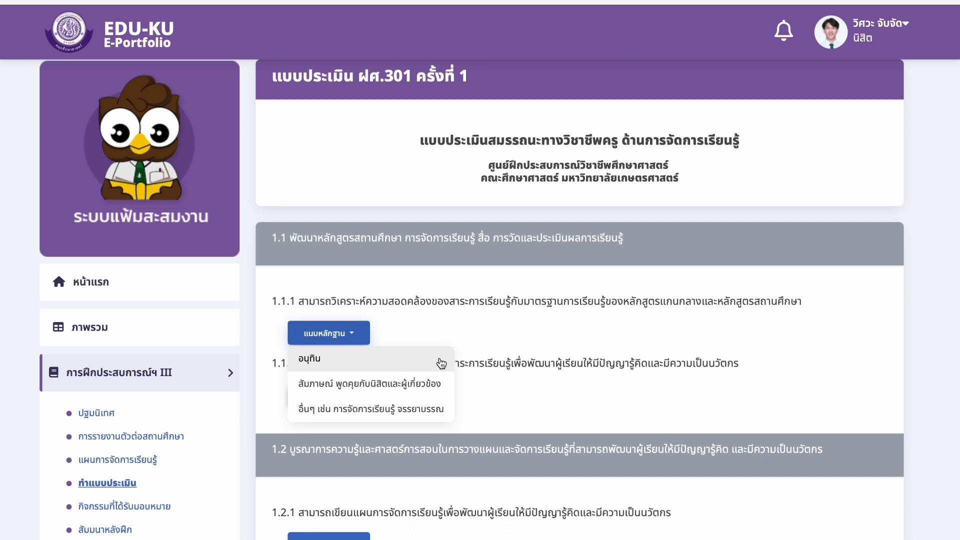
pyautogui.click(439, 383)
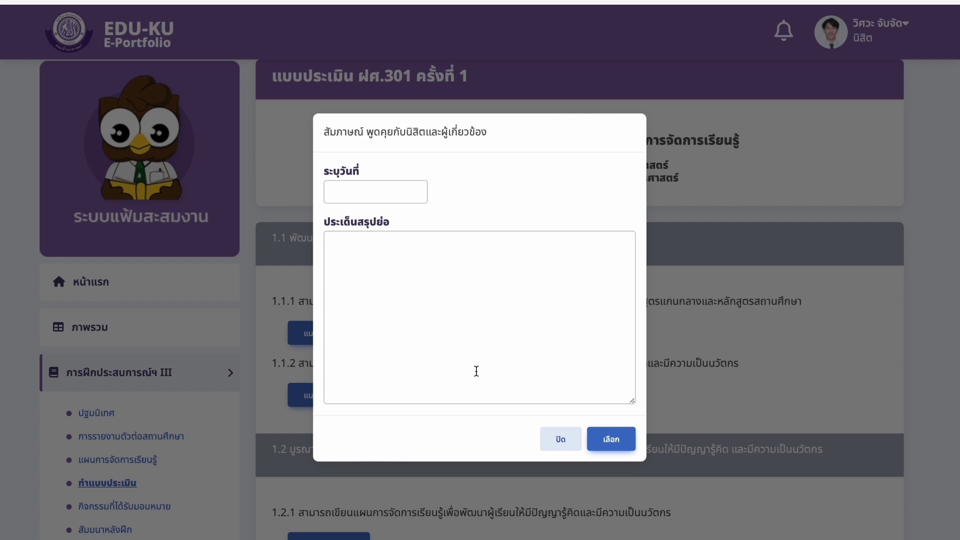
pyautogui.click(558, 439)
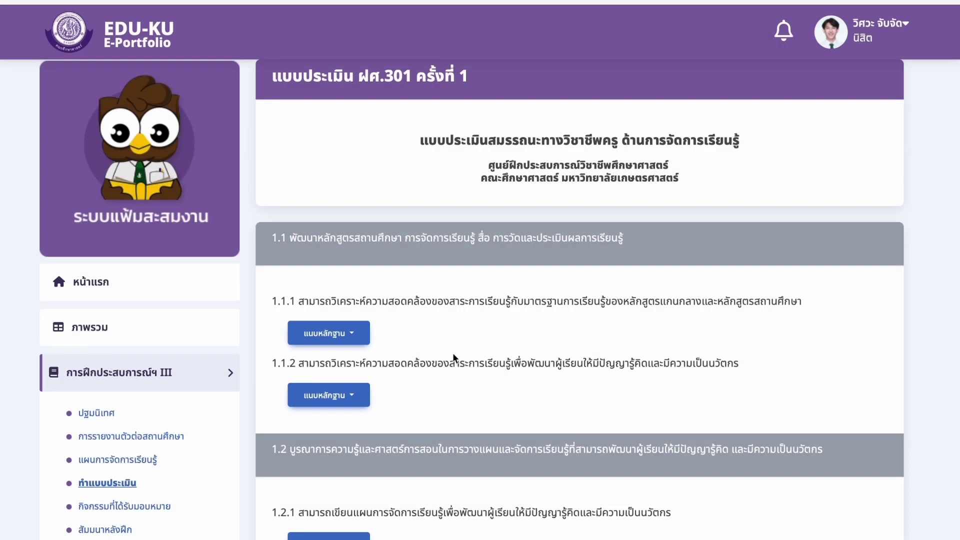
pyautogui.click(352, 333)
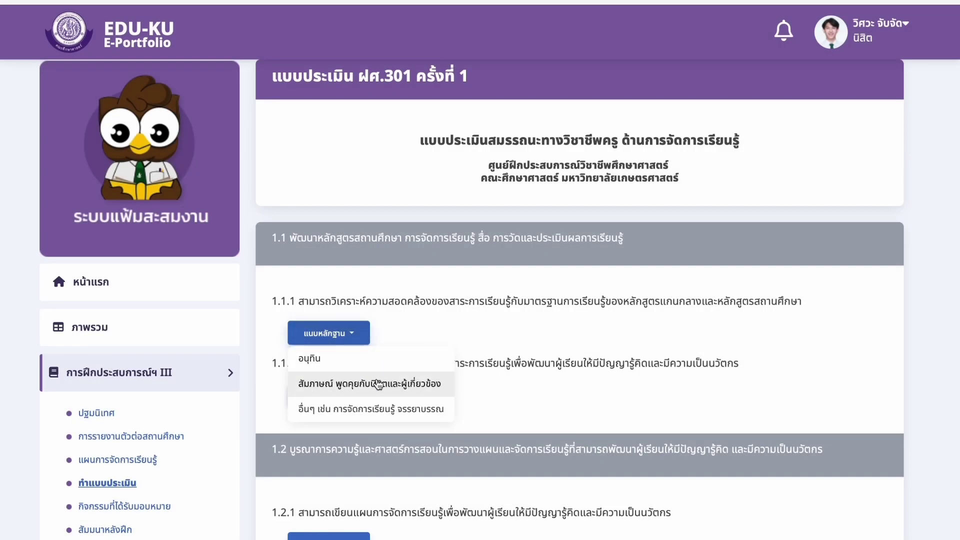
# - Choose the อื่นๆ other-evidence entry, such as ethics, in the evidence type list
pyautogui.click(400, 415)
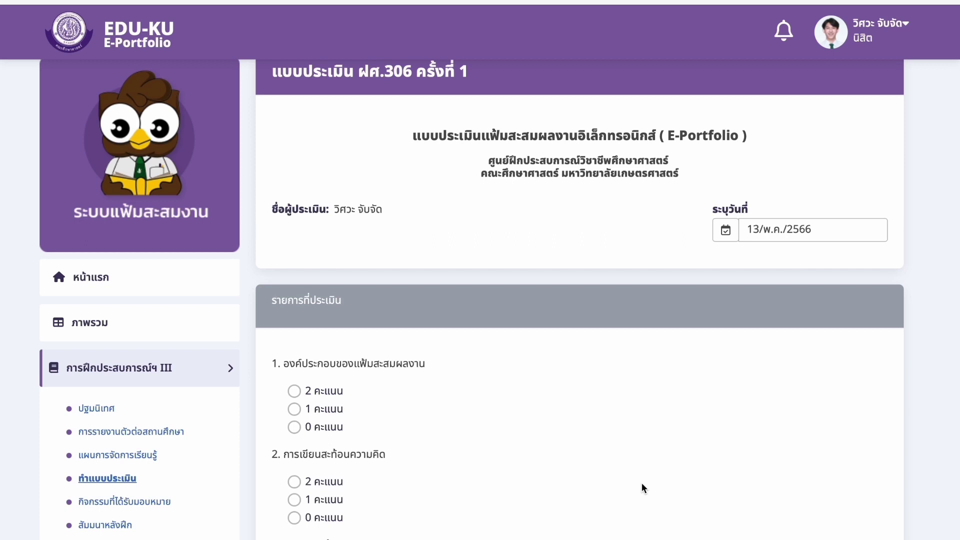
# - Scroll down through rating criteria 1–5 of the ฝศ.306 form
pyautogui.scroll(-5, 642, 484)
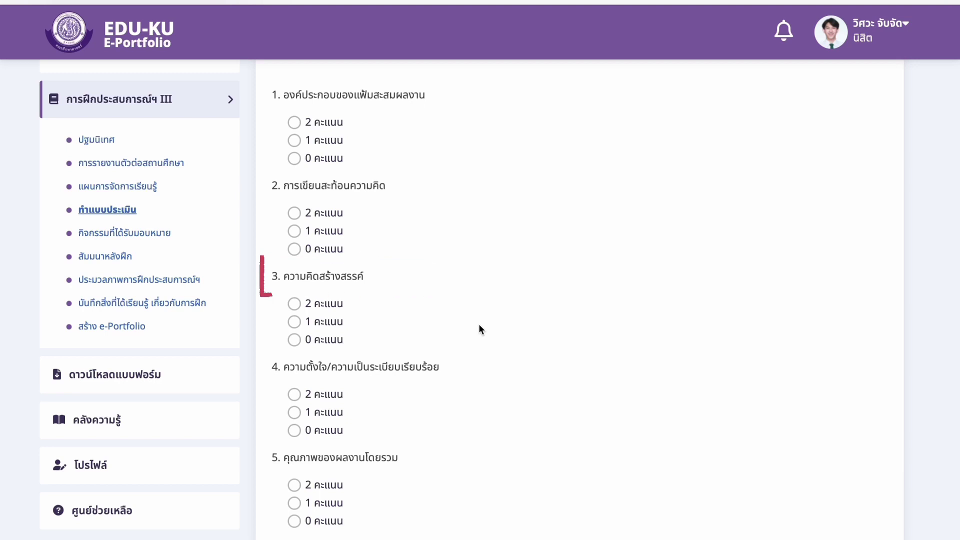
pyautogui.scroll(-2, 481, 392)
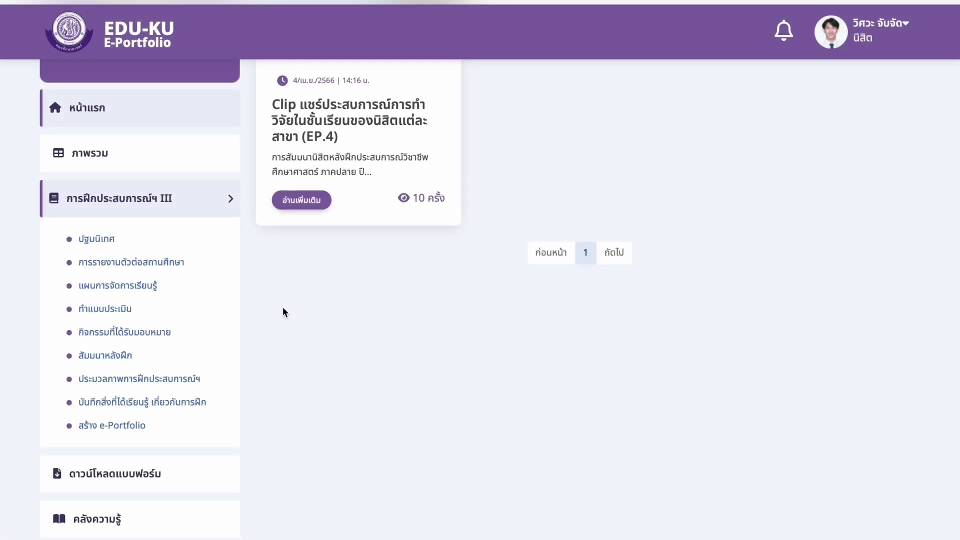
pyautogui.click(167, 335)
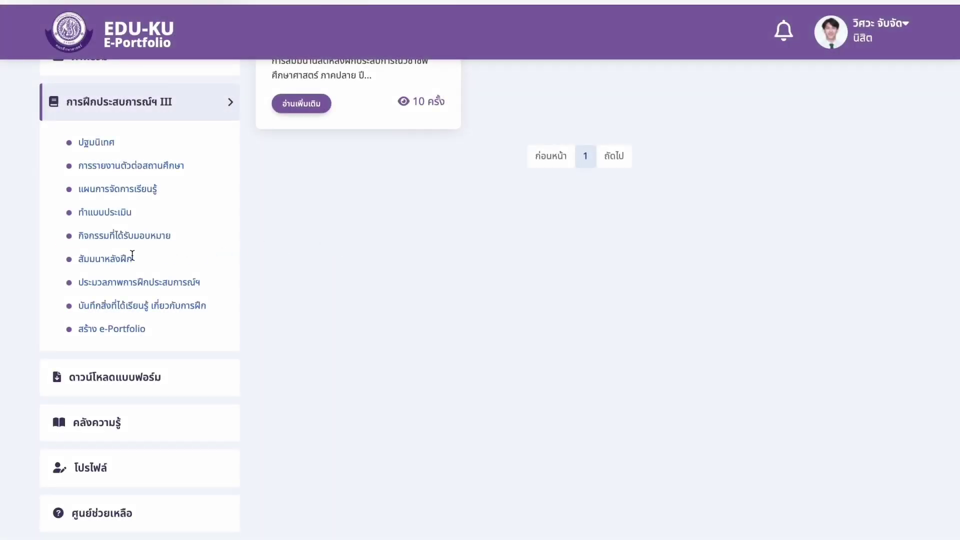
pyautogui.click(131, 259)
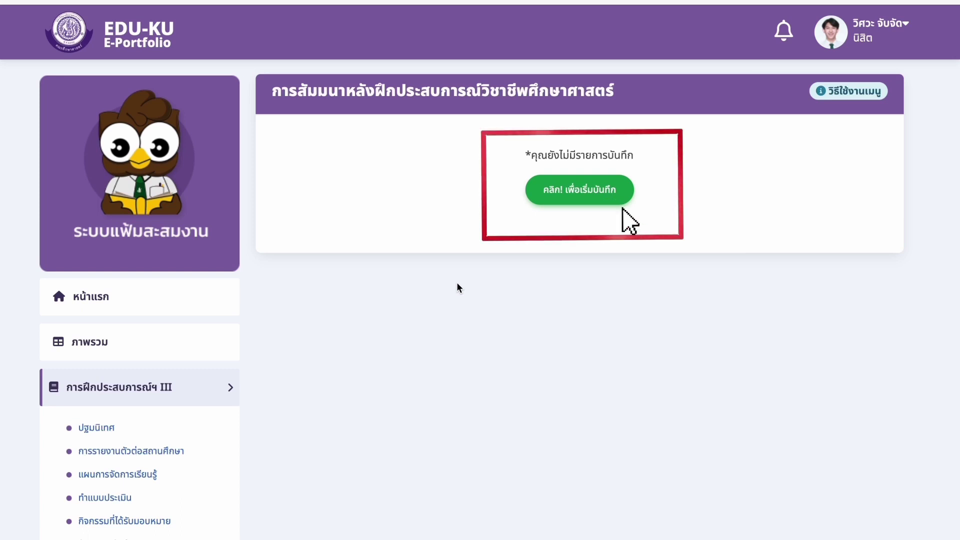
pyautogui.click(579, 190)
pyautogui.scroll(-2, 693, 458)
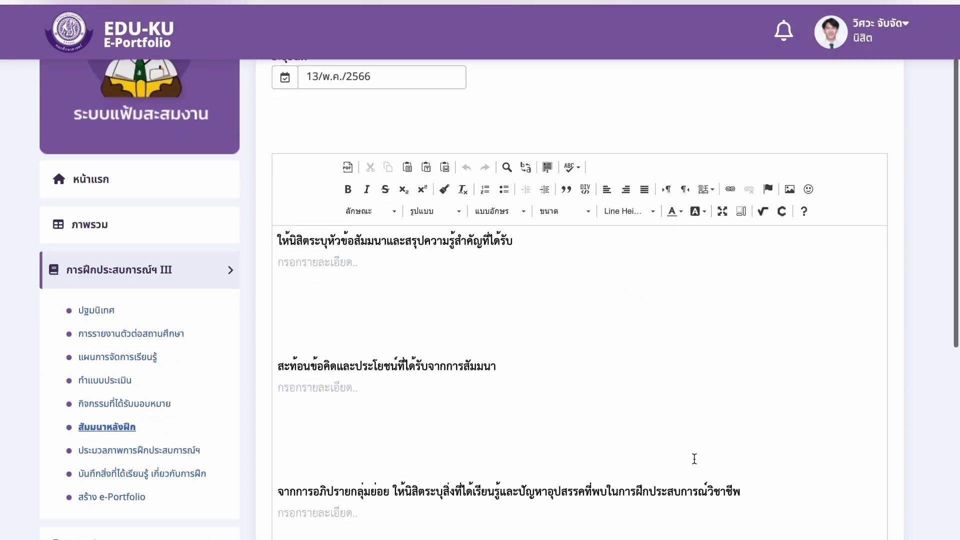
pyautogui.scroll(-3, 694, 459)
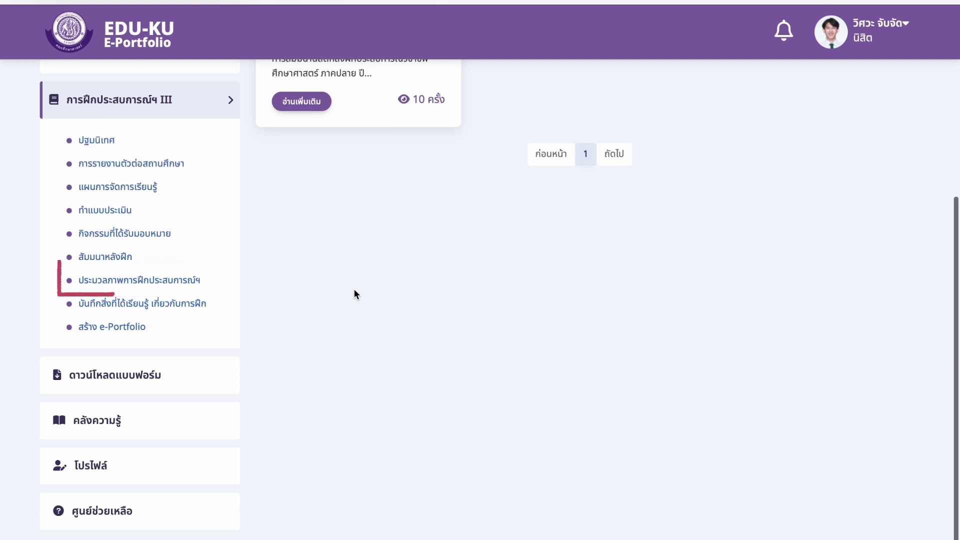
pyautogui.click(184, 279)
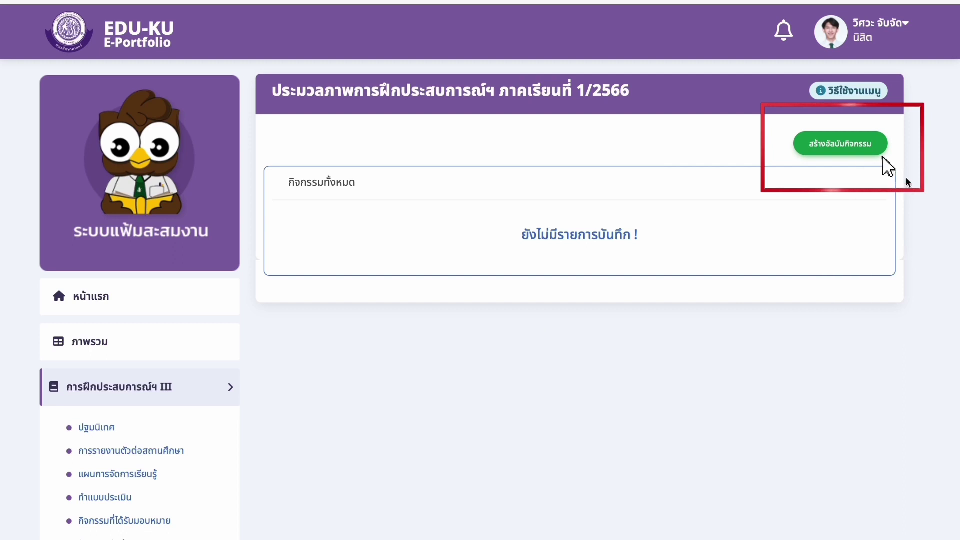
pyautogui.click(853, 152)
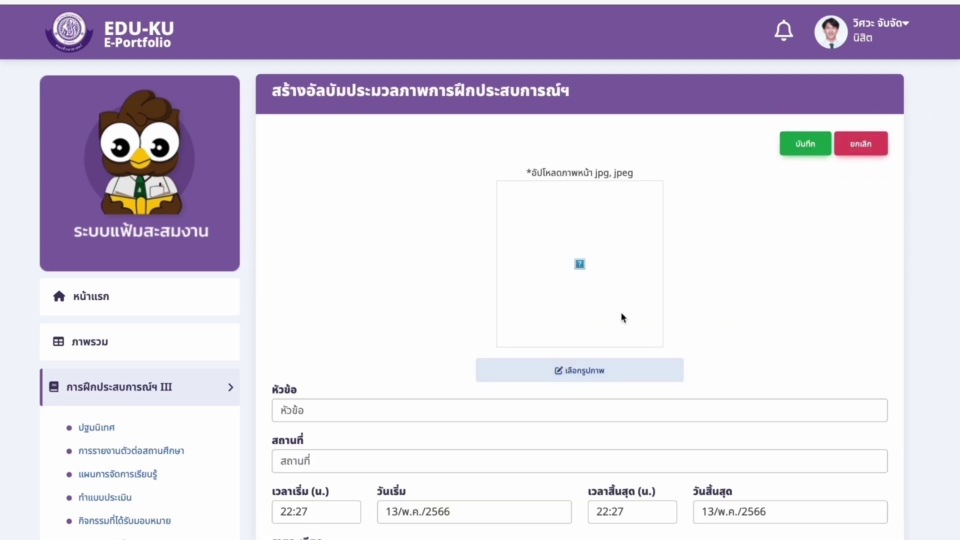
pyautogui.scroll(-5, 782, 297)
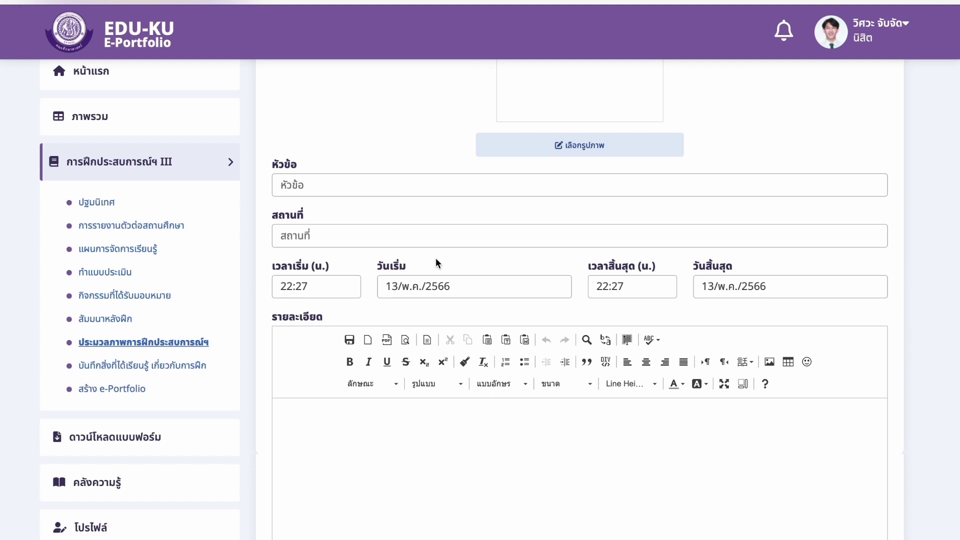
pyautogui.scroll(-3, 484, 403)
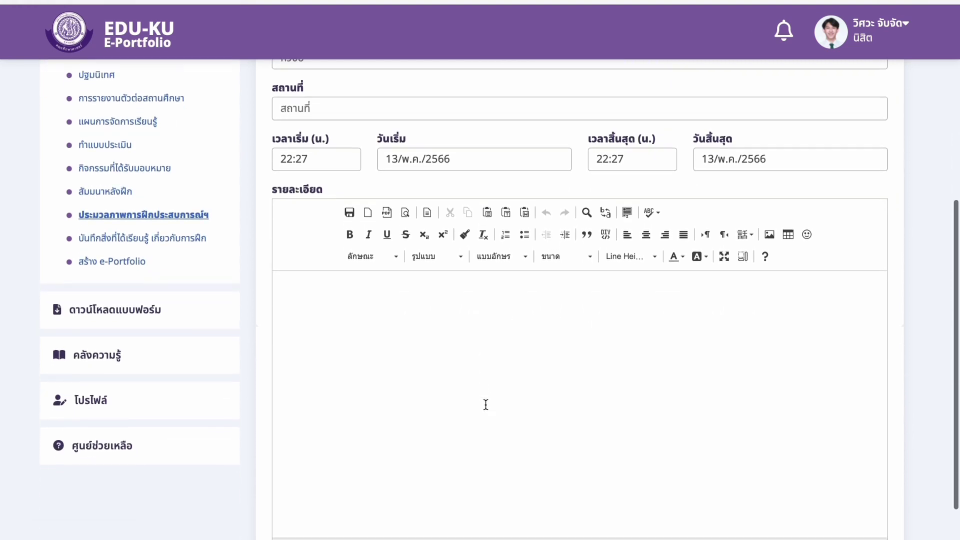
pyautogui.scroll(-2, 484, 402)
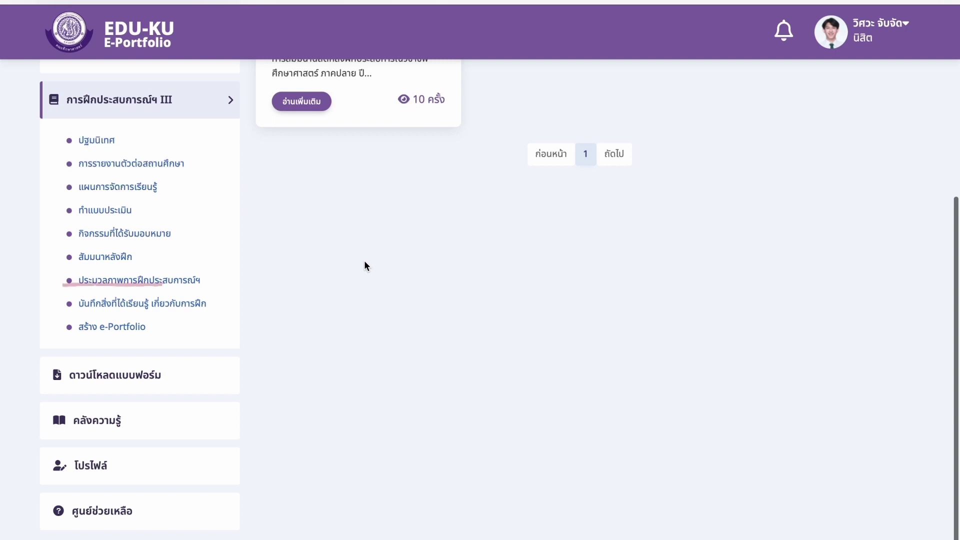
# - Start a new blank lessons-learned record and scroll through its editor form
pyautogui.click(171, 305)
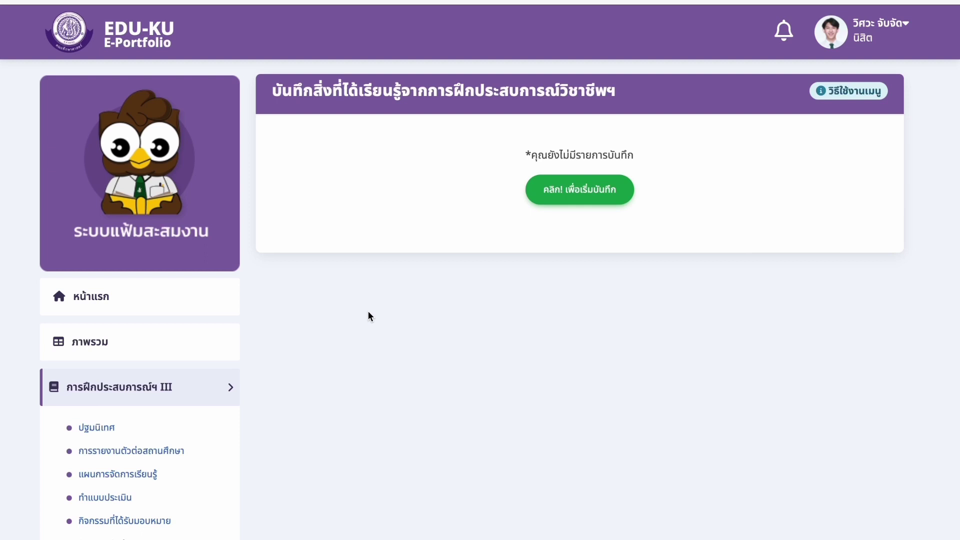
pyautogui.click(608, 200)
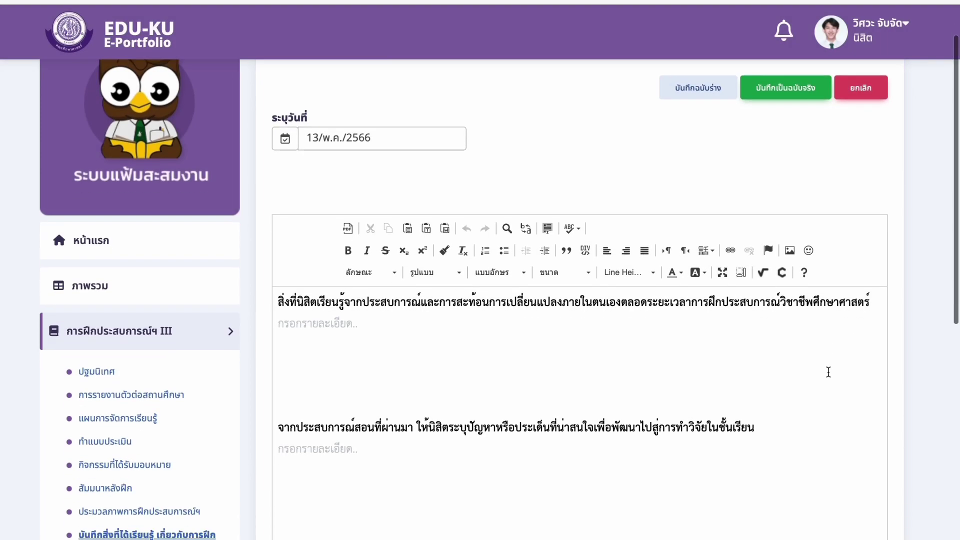
pyautogui.scroll(-3, 827, 371)
pyautogui.scroll(-2, 828, 372)
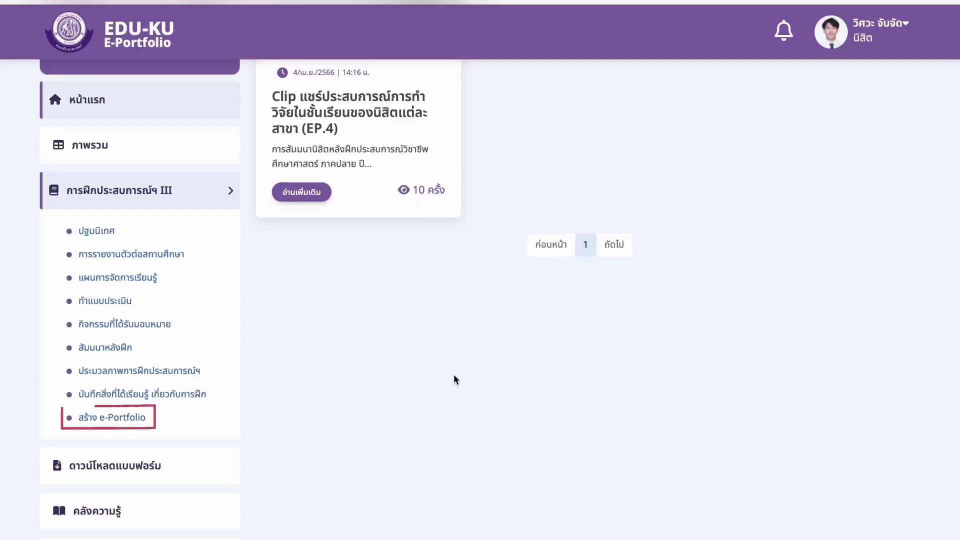
# - Start a new portfolio book and upload E-Portfolio.png from the Desktop as its cover
pyautogui.click(112, 417)
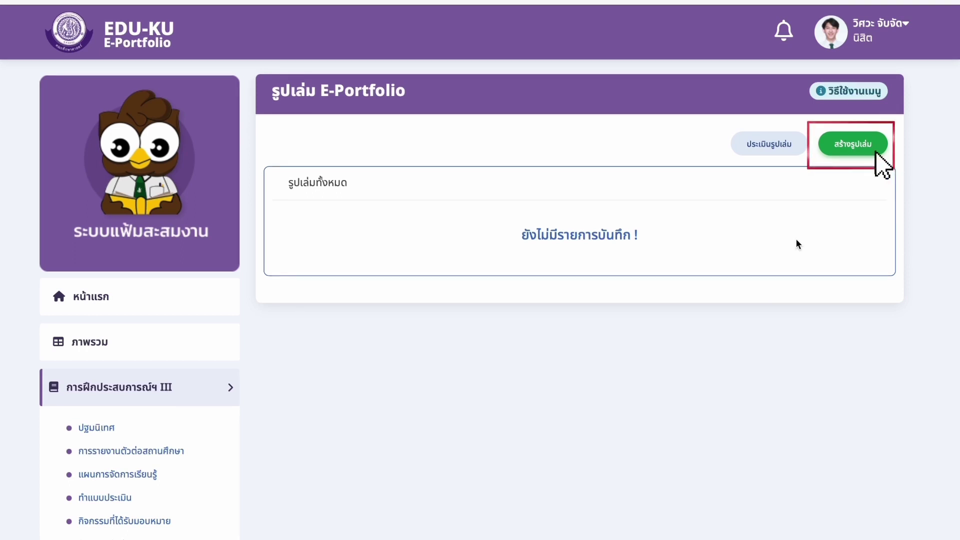
pyautogui.click(850, 144)
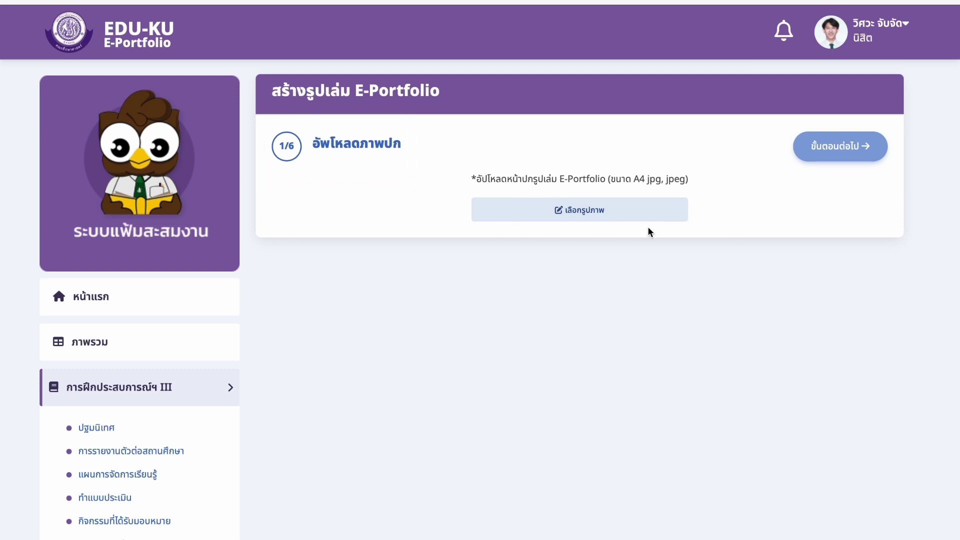
pyautogui.click(634, 216)
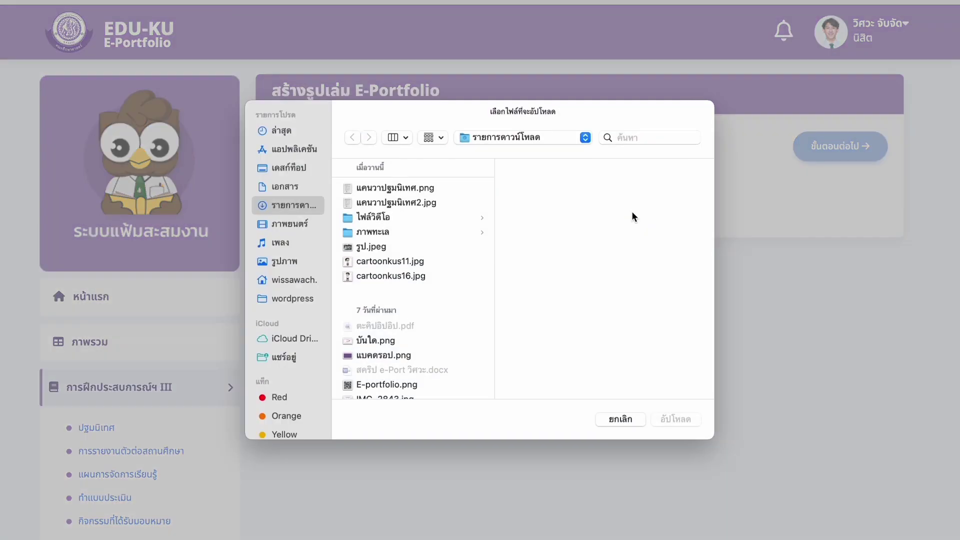
pyautogui.click(288, 170)
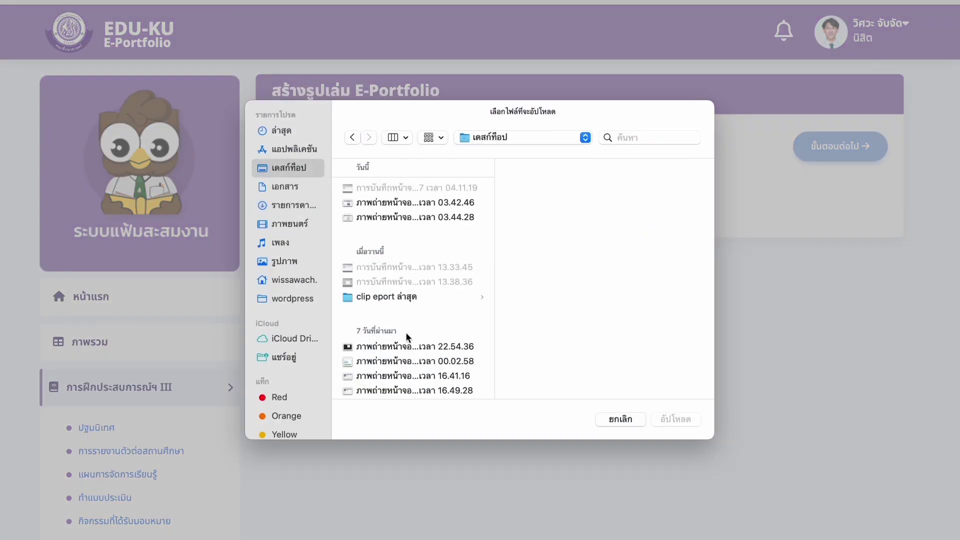
pyautogui.scroll(-5, 405, 332)
pyautogui.click(430, 307)
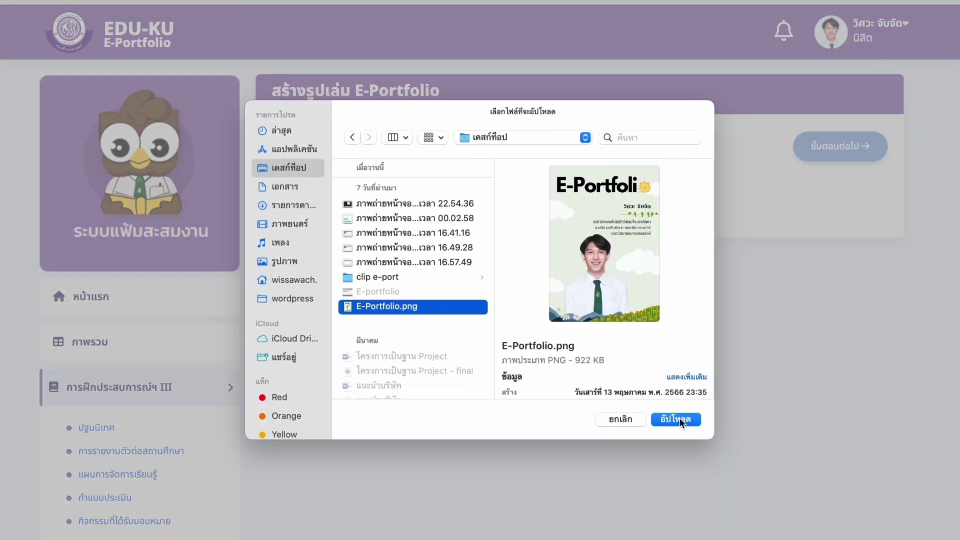
pyautogui.click(678, 419)
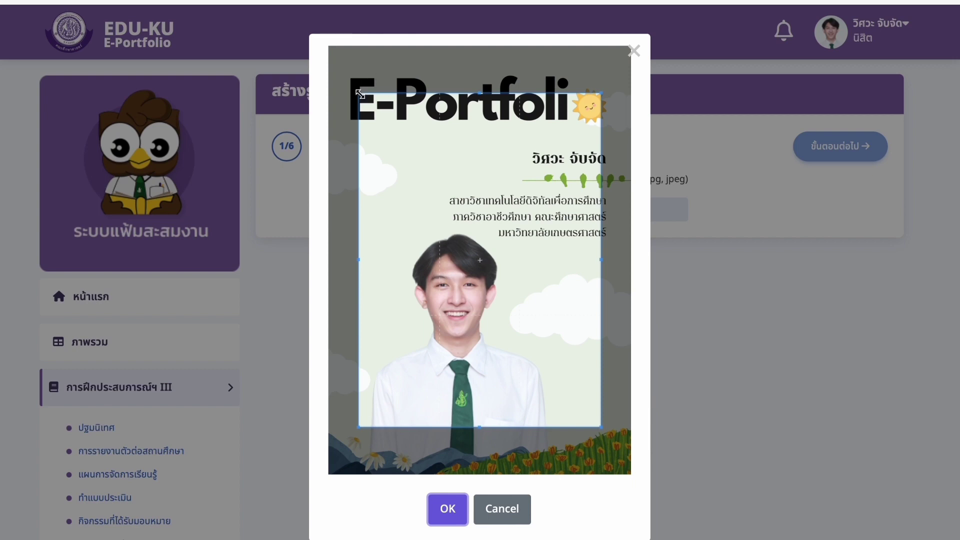
# - Stretch the cover crop box to the full image, confirm it, and advance to step 2
pyautogui.moveTo(360, 94); pyautogui.dragTo(319, 60)
pyautogui.moveTo(600, 428); pyautogui.dragTo(705, 505)
pyautogui.moveTo(506, 392); pyautogui.dragTo(506, 399)
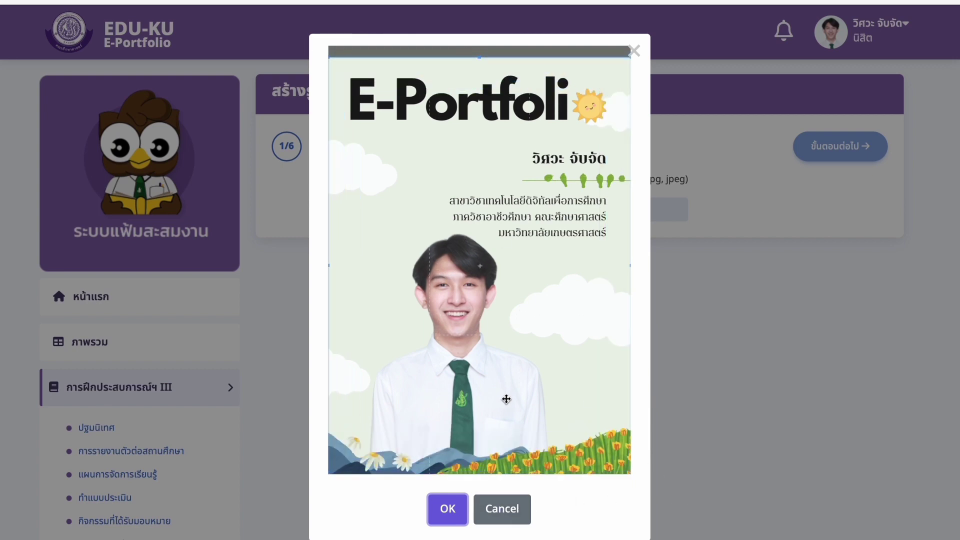
pyautogui.click(459, 507)
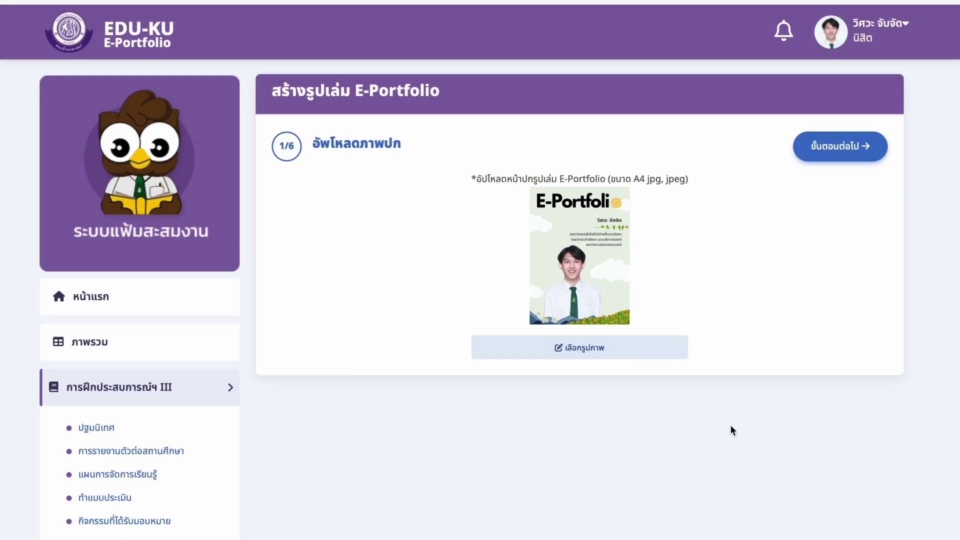
pyautogui.click(825, 149)
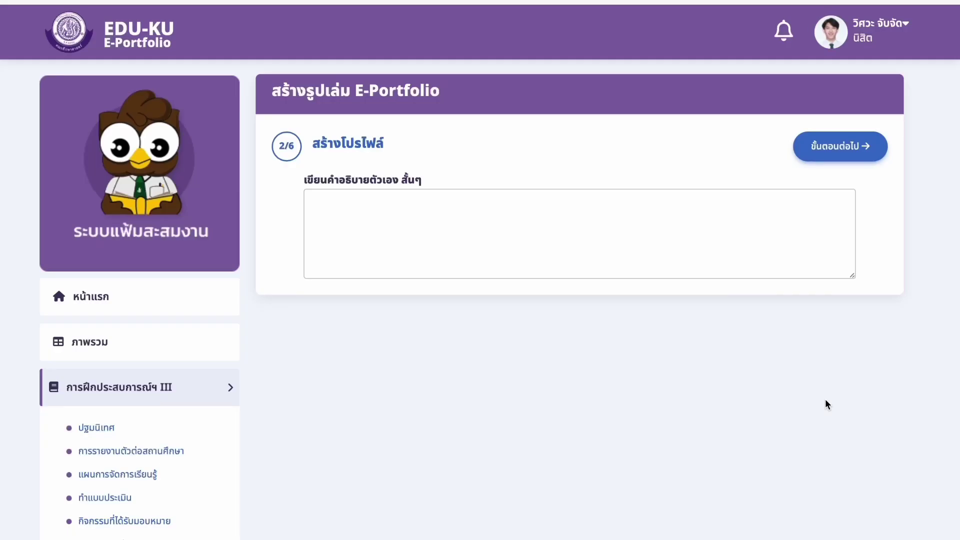
# - Enter the student's full name and nickname as the profile description, then advance to the assessment step
pyautogui.click(598, 240)
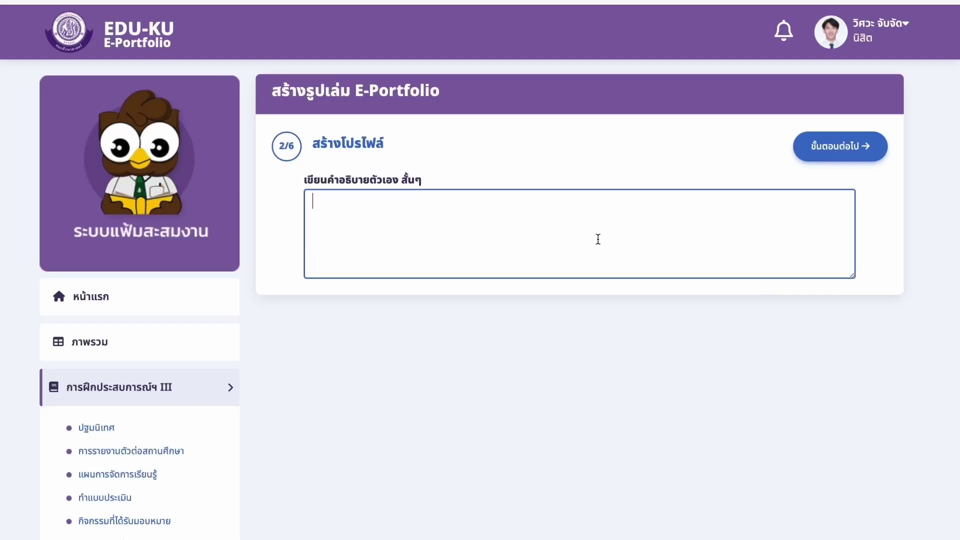
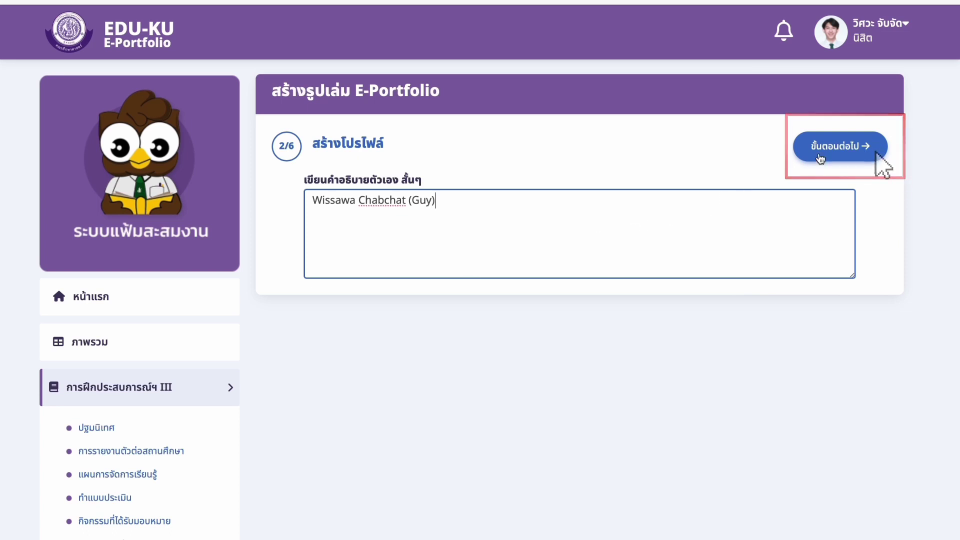
pyautogui.click(872, 151)
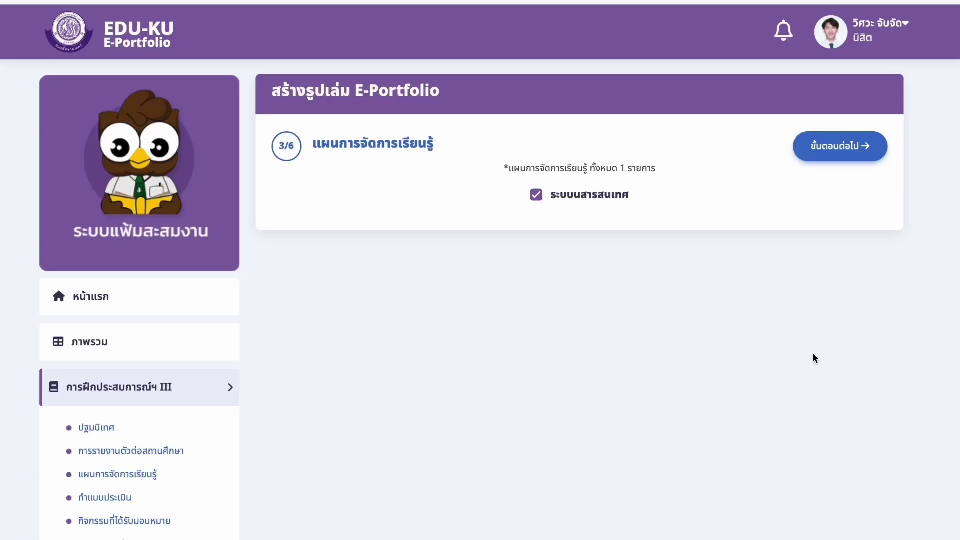
pyautogui.click(834, 146)
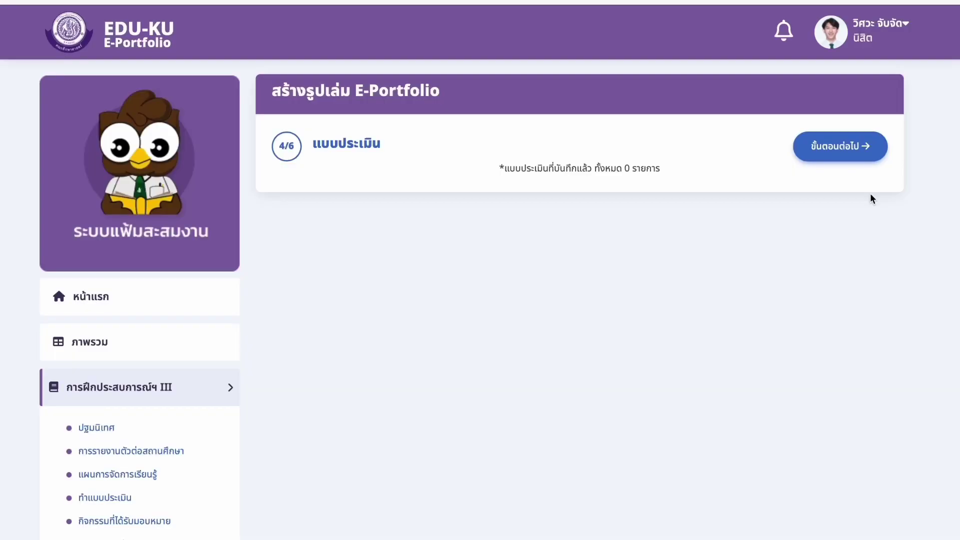
# - Advance past the record-forms step to step 6/6, page ordering
pyautogui.click(850, 149)
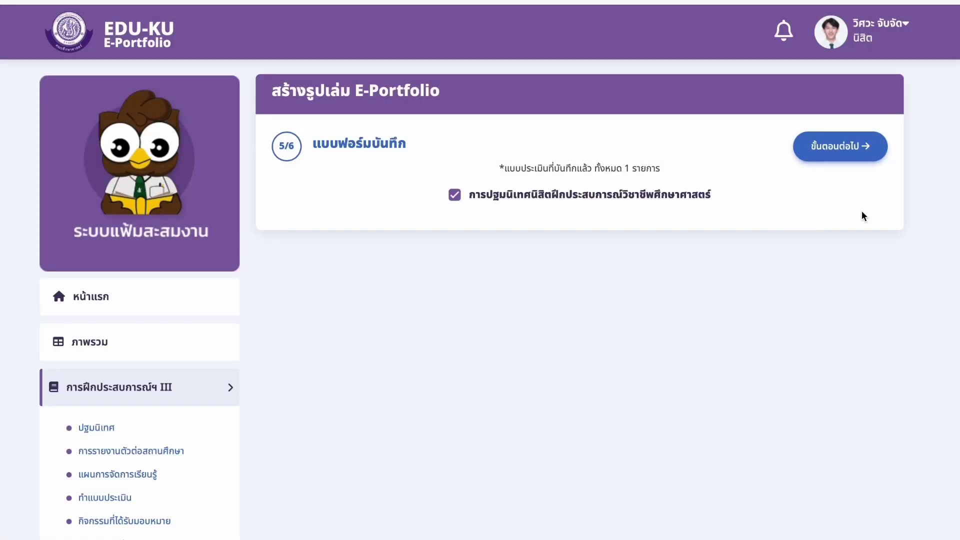
pyautogui.click(860, 153)
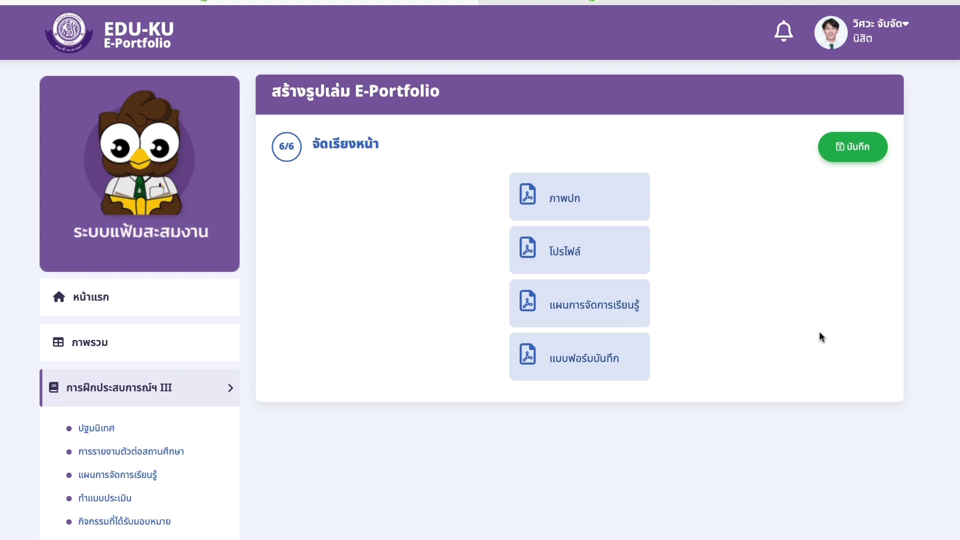
# - Save the portfolio book, confirm with ใช่, and dismiss the grade_convert() error
pyautogui.click(865, 160)
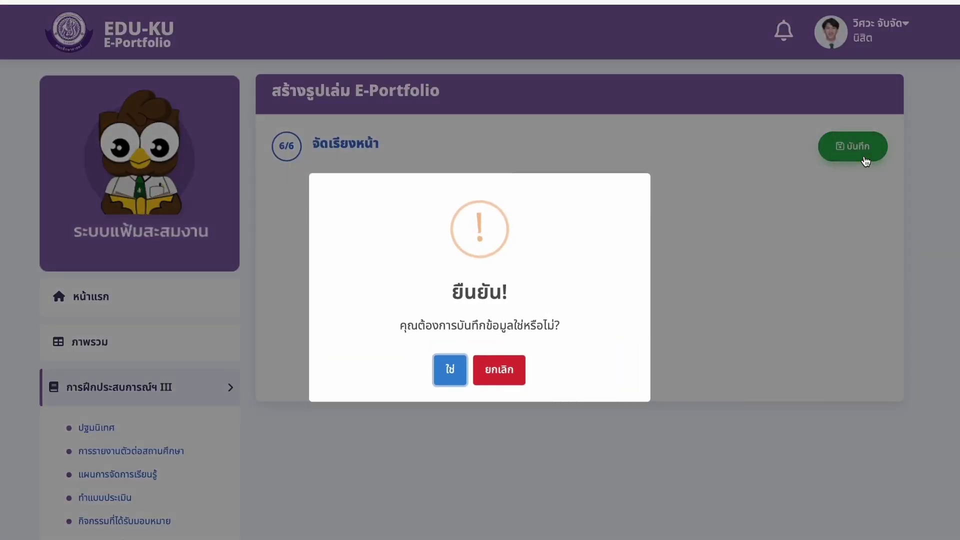
pyautogui.click(452, 369)
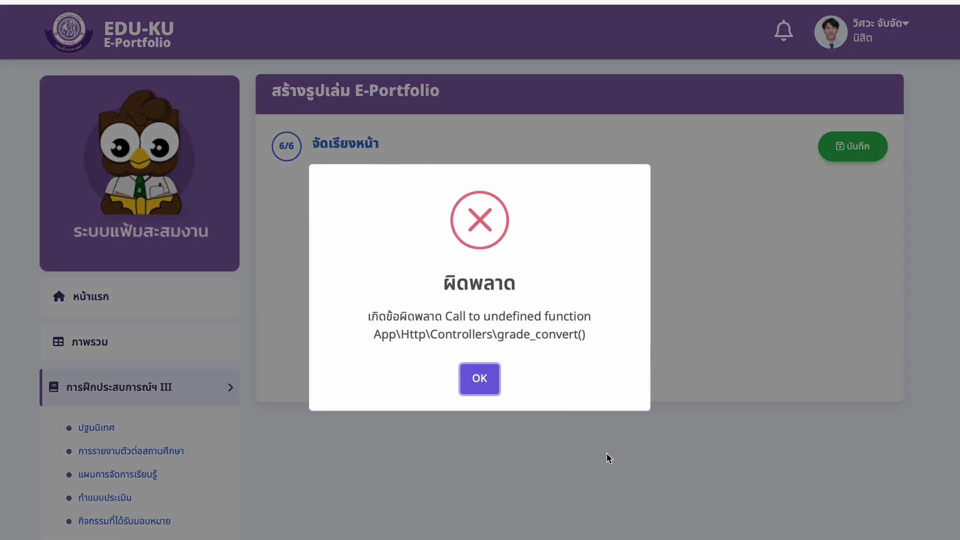
pyautogui.click(486, 387)
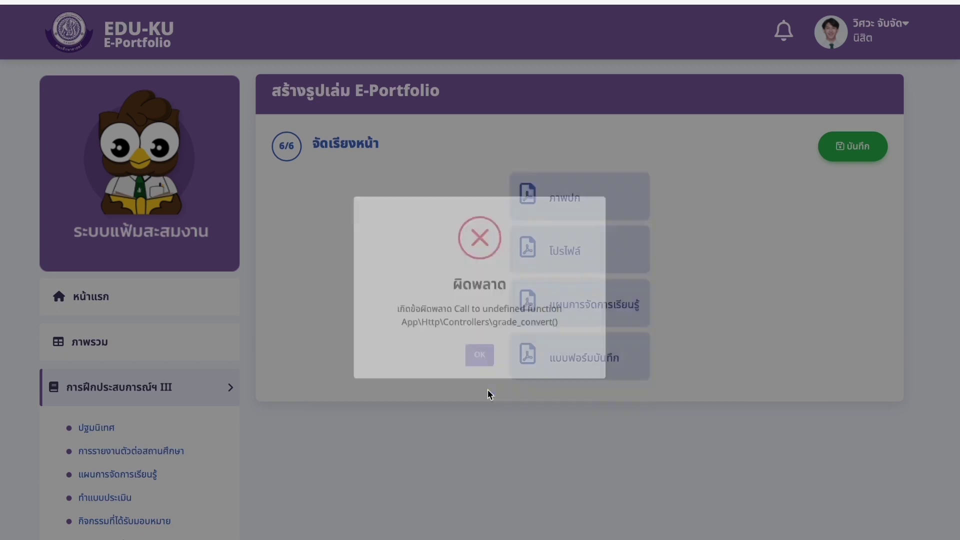
# - Return to the portfolio book list and open the saved book as e-porfolio.pdf
pyautogui.scroll(-4, 338, 425)
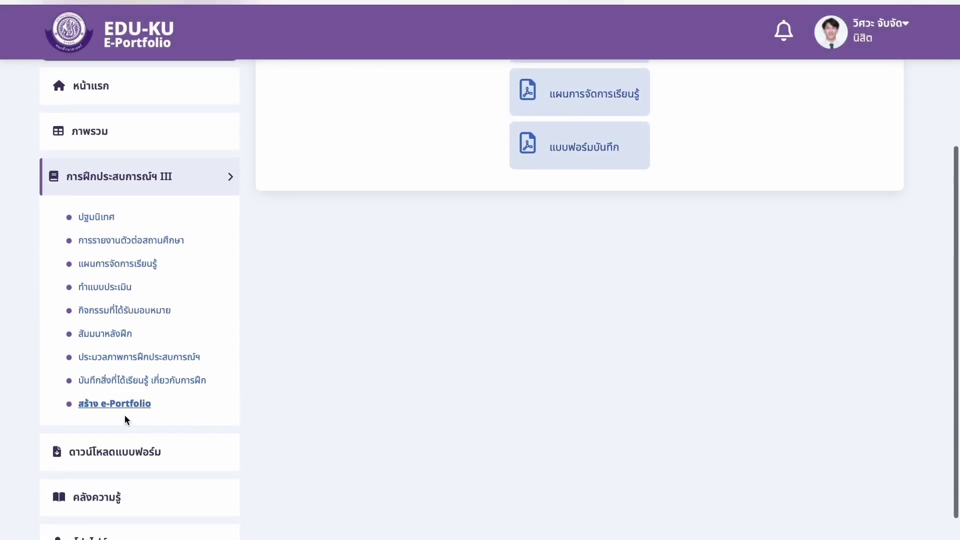
pyautogui.click(127, 407)
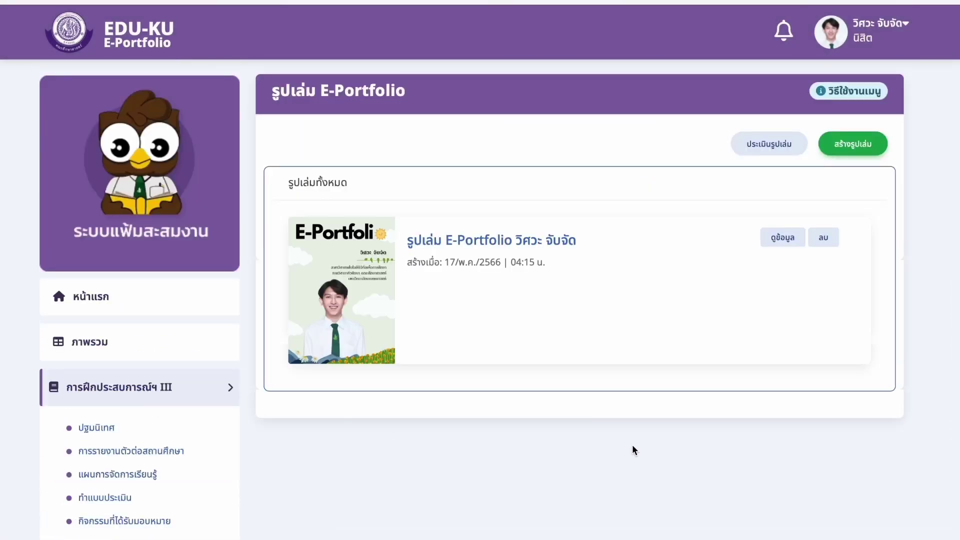
pyautogui.click(783, 237)
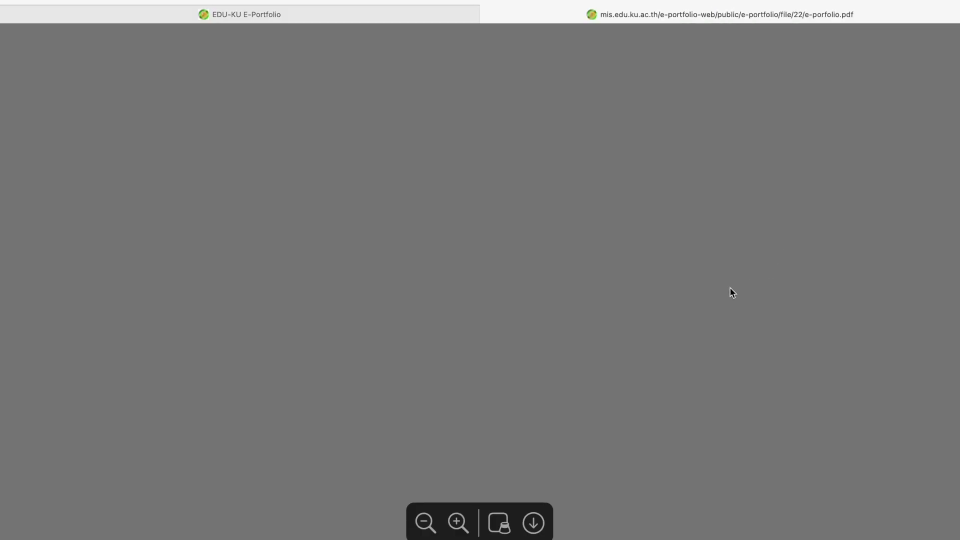
# - Scroll e-porfolio.pdf from the cover to the classroom photo page, then back up to the ปฐมนิเทศ poster
pyautogui.scroll(-5, 775, 259)
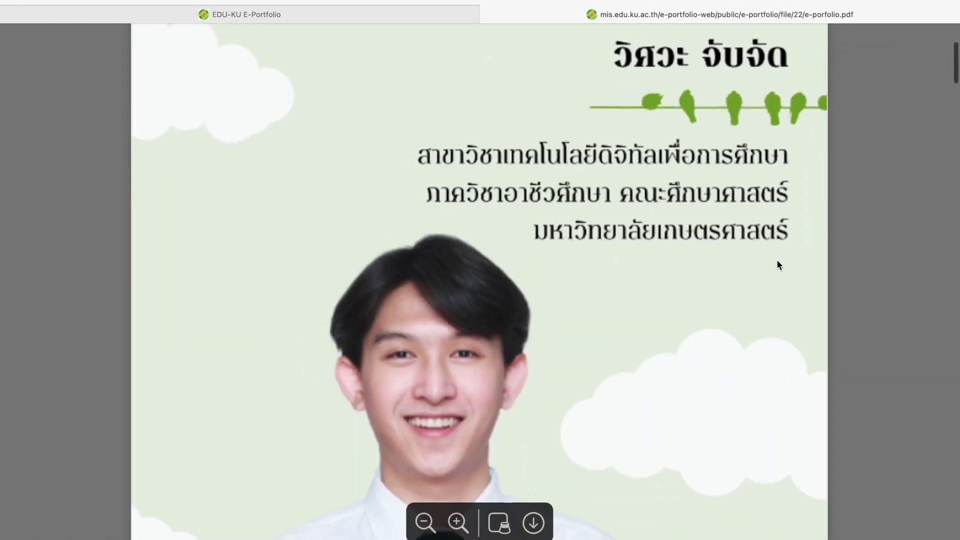
pyautogui.scroll(-7, 779, 265)
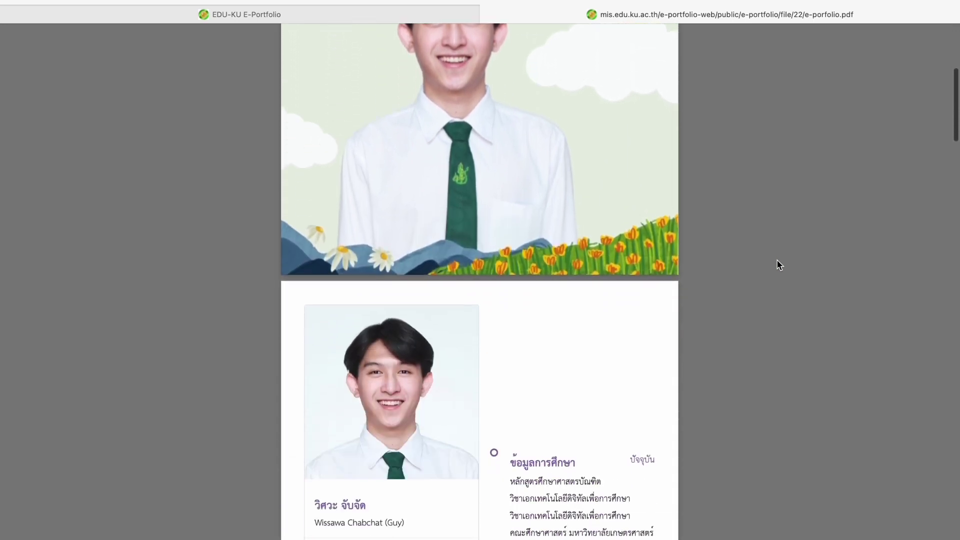
pyautogui.scroll(-8, 779, 265)
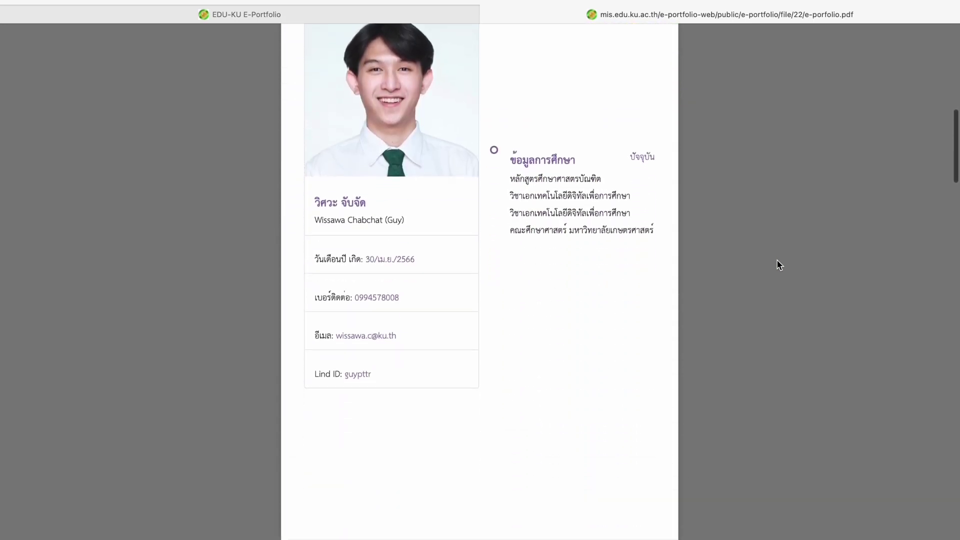
pyautogui.scroll(-9, 779, 265)
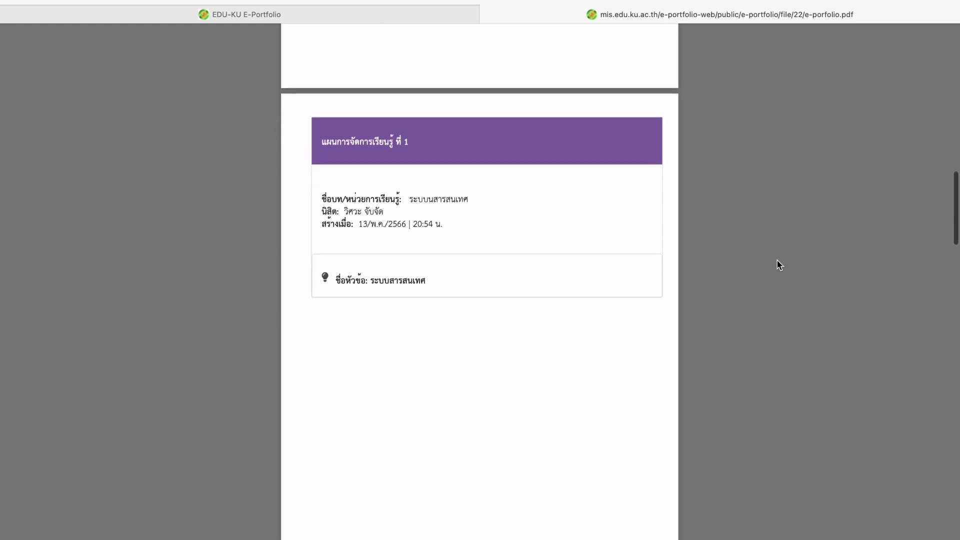
pyautogui.scroll(-12, 779, 265)
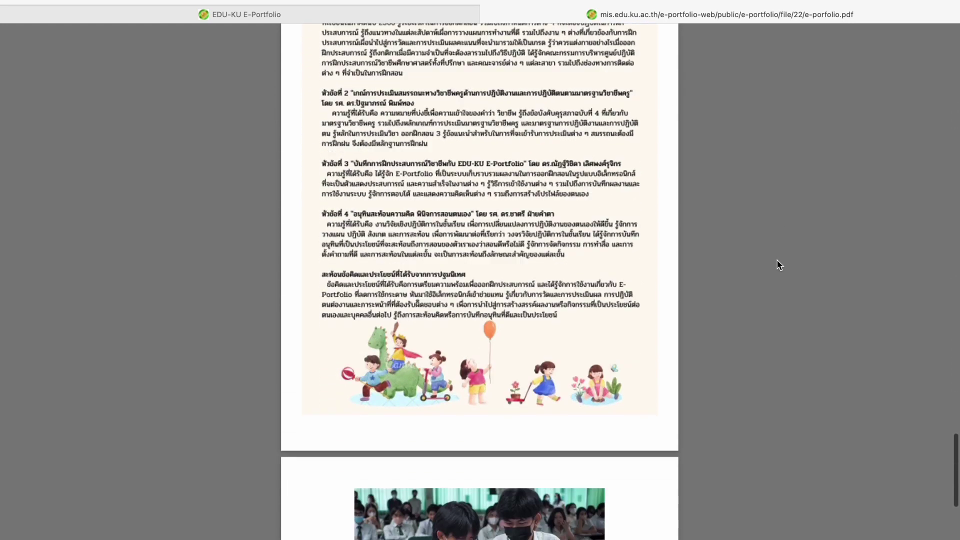
pyautogui.scroll(-6, 779, 265)
pyautogui.scroll(5, 779, 265)
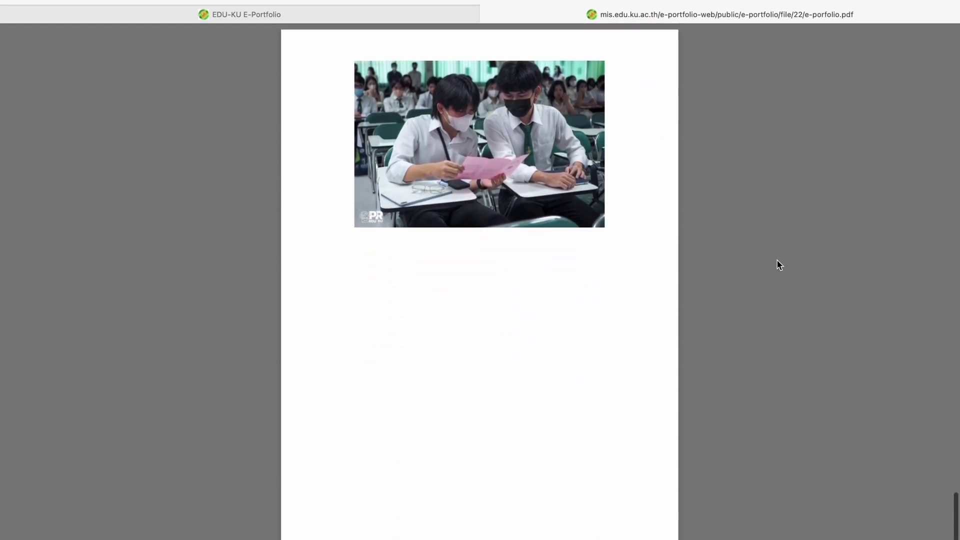
pyautogui.scroll(9, 778, 265)
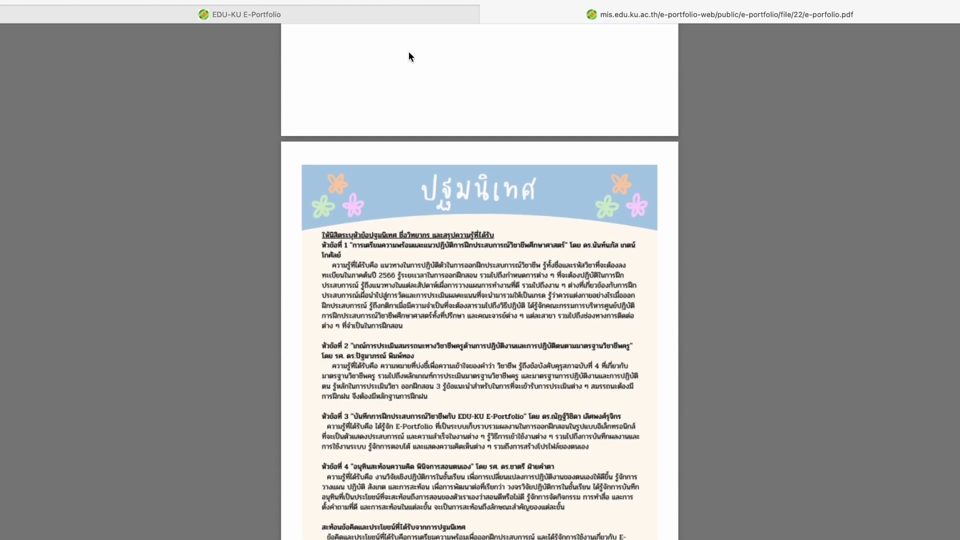
# - Return to the EDU-KU E-Portfolio tab and open the ดาวน์โหลดแบบฟอร์ม page
pyautogui.click(325, 14)
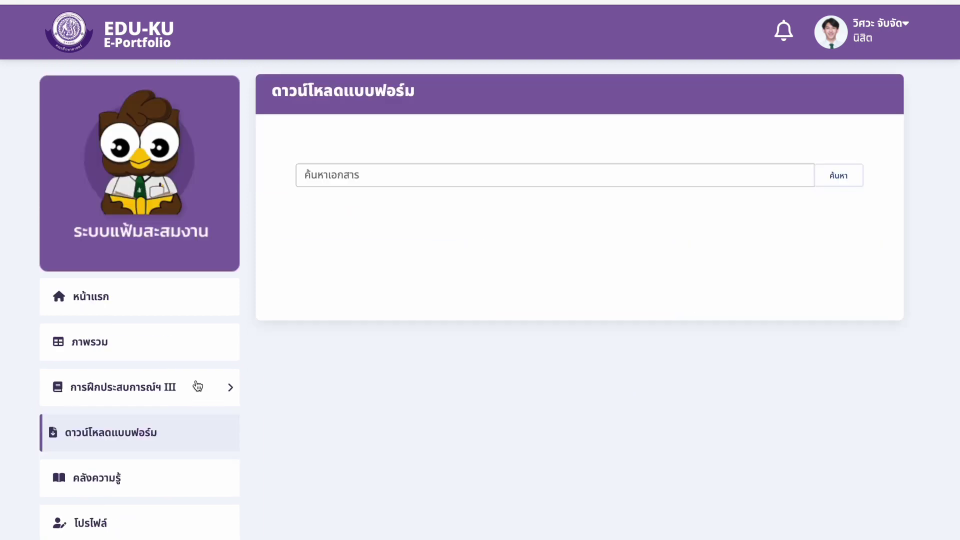
pyautogui.click(197, 385)
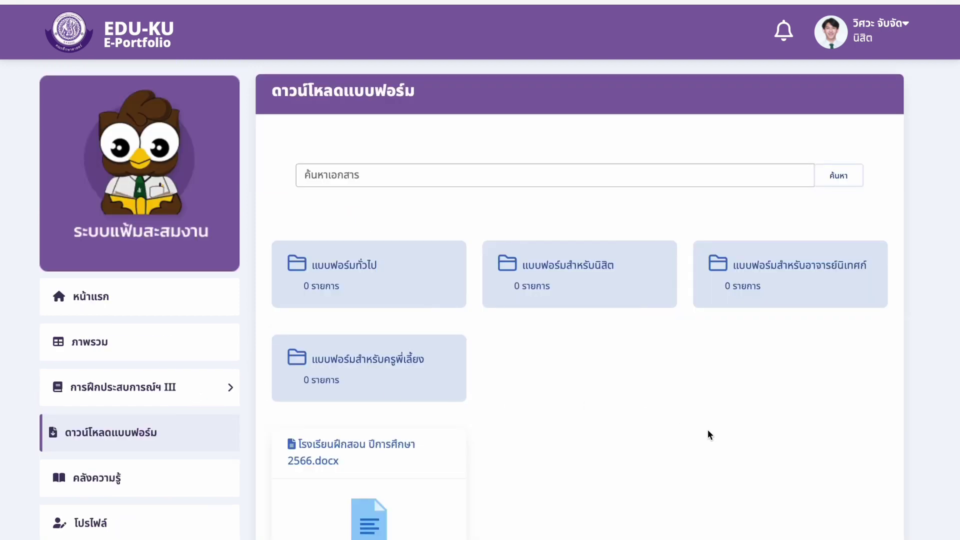
pyautogui.scroll(-1, 708, 431)
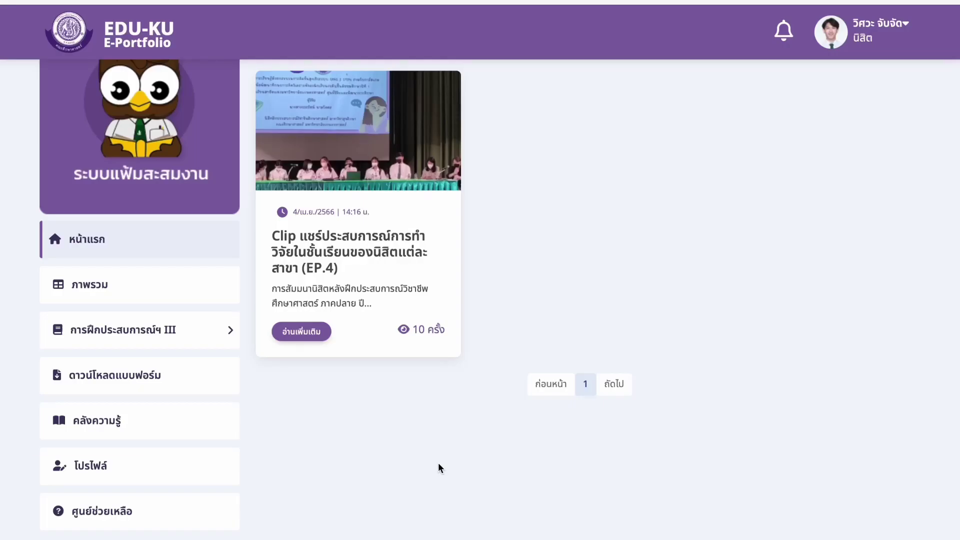
# - Open คลังความรู้ and browse its two folders and the practicum III handbook documents
pyautogui.click(187, 418)
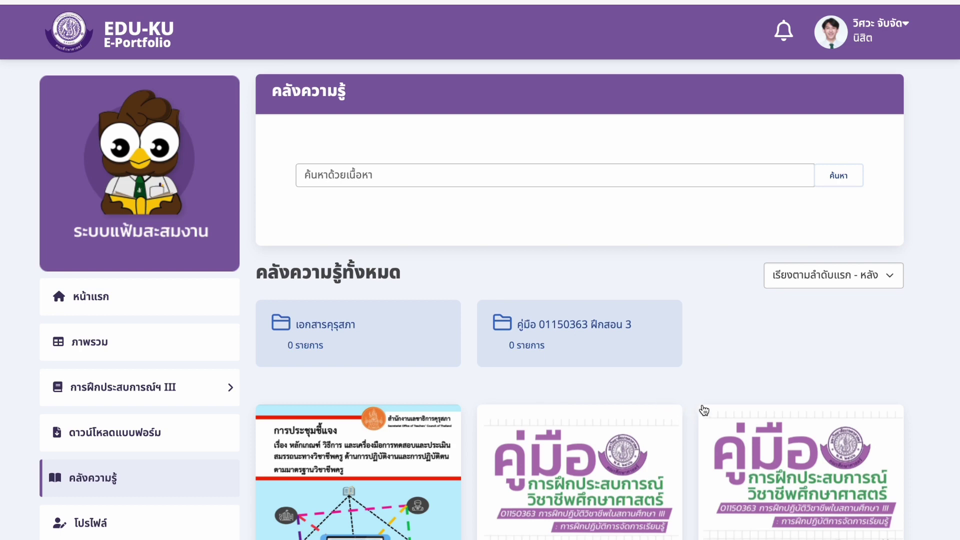
pyautogui.scroll(-2, 723, 399)
pyautogui.scroll(-1, 723, 399)
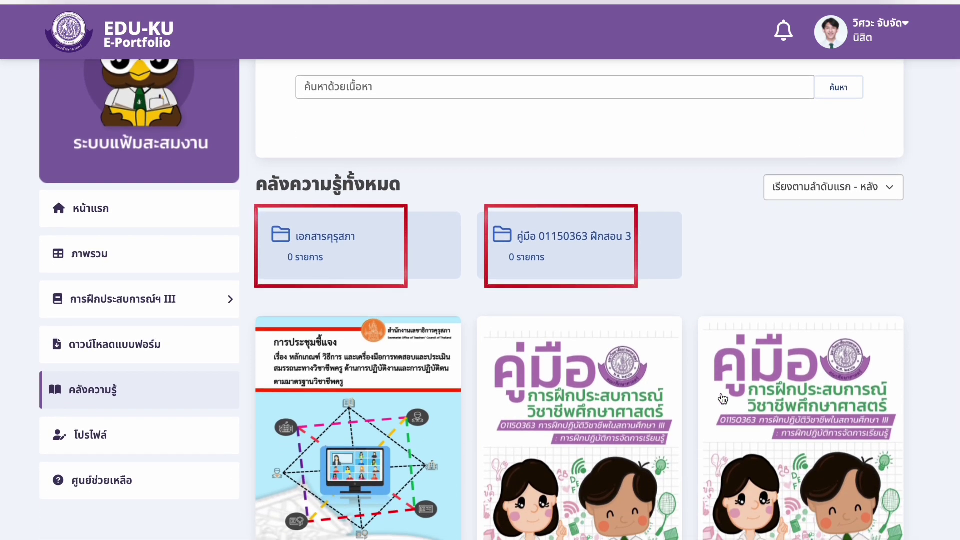
pyautogui.scroll(-2, 723, 398)
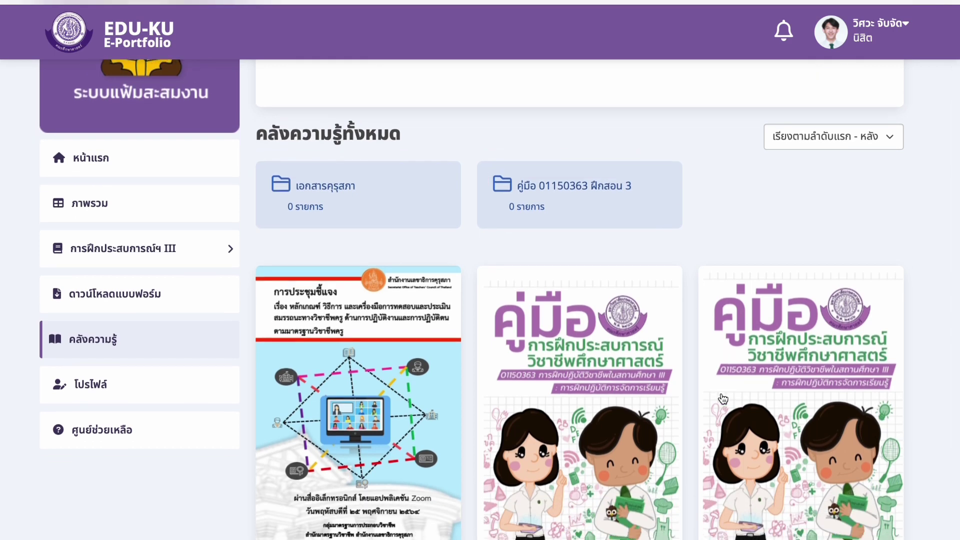
pyautogui.scroll(-2, 723, 399)
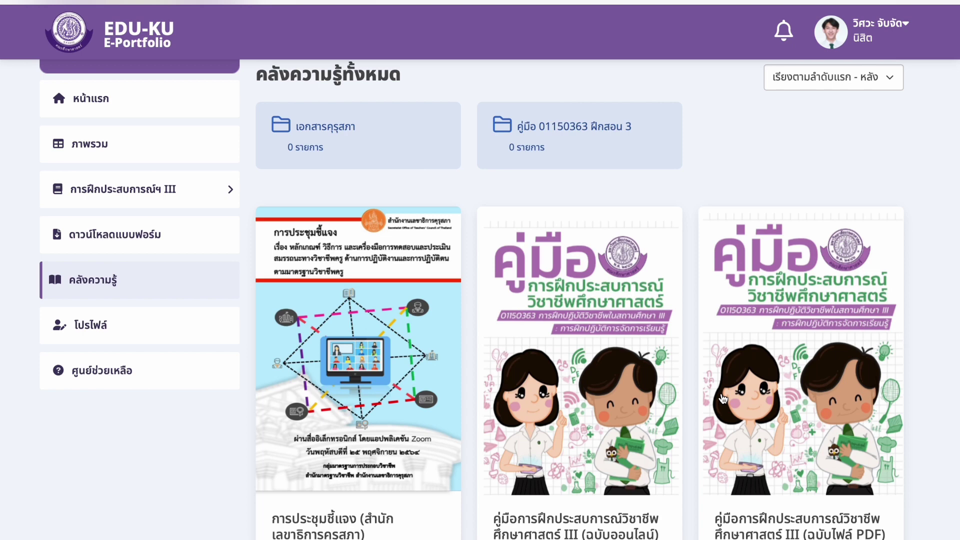
pyautogui.scroll(-2, 723, 398)
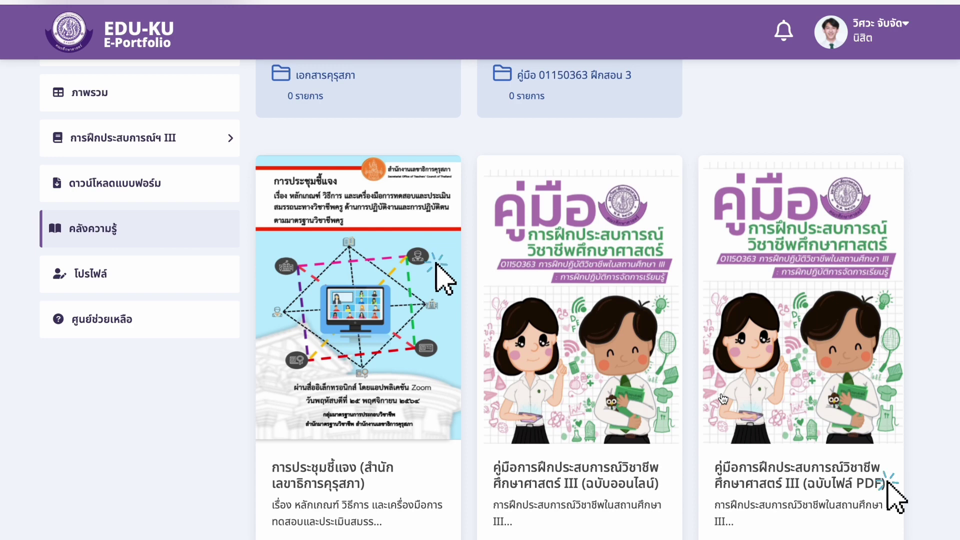
pyautogui.scroll(-2, 722, 399)
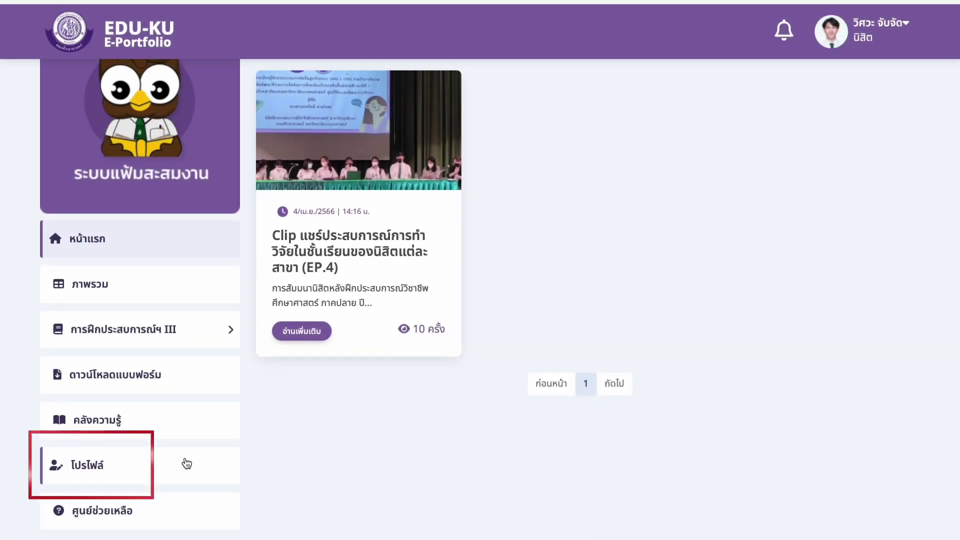
# - Open the โปรไฟล์ page and scroll down to the personal and contact details
pyautogui.click(186, 465)
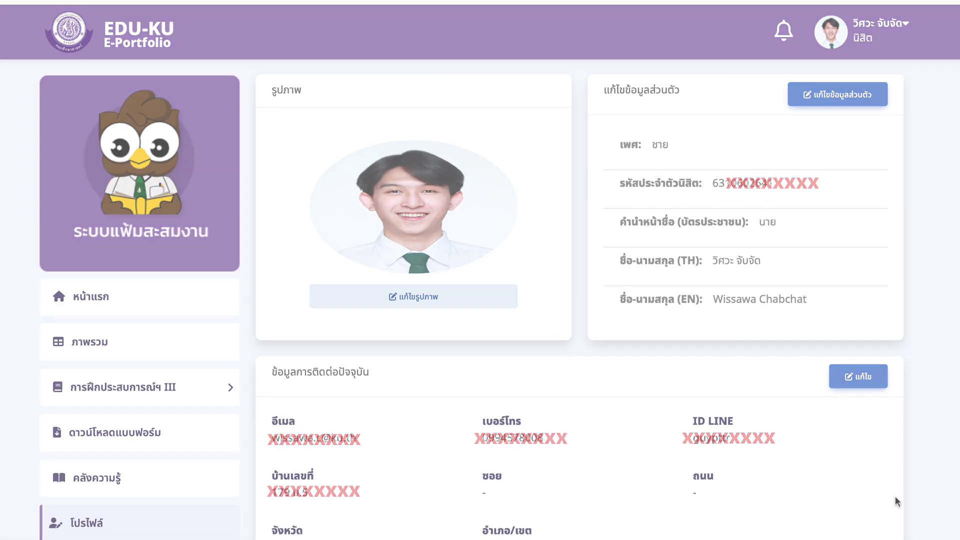
pyautogui.scroll(-10, 401, 435)
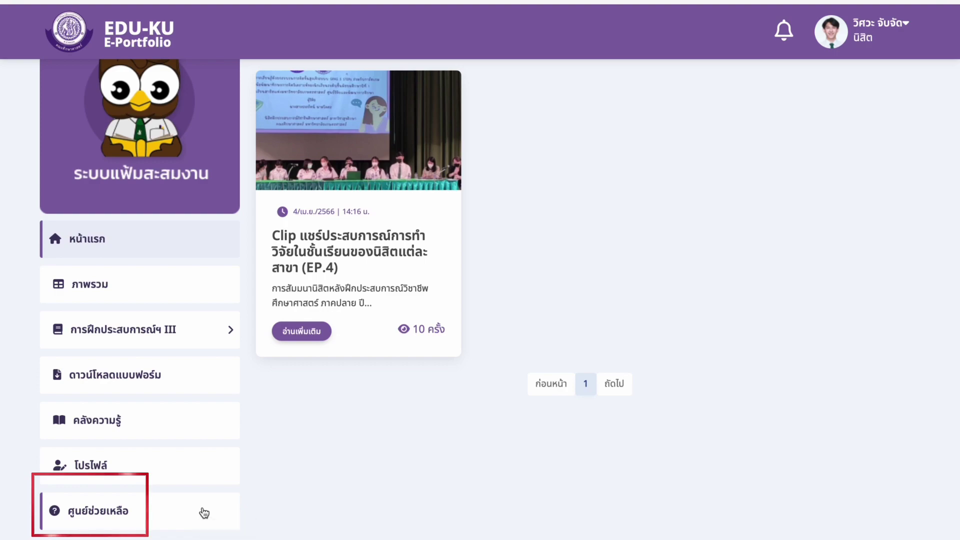
# - Open the ศูนย์ช่วยเหลือ contact form and highlight its subject, return e-mail, optional phone and details fields
pyautogui.click(204, 513)
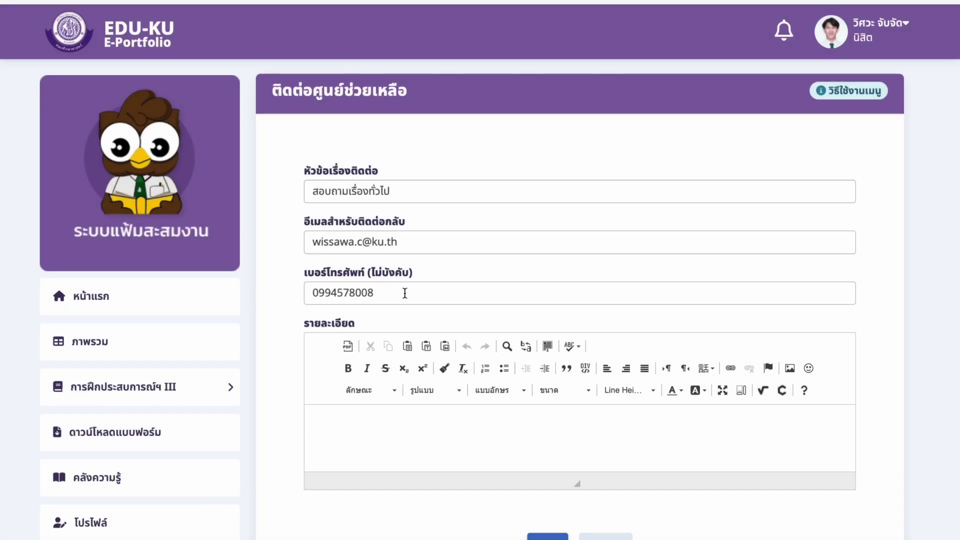
pyautogui.moveTo(372, 172); pyautogui.dragTo(290, 172)
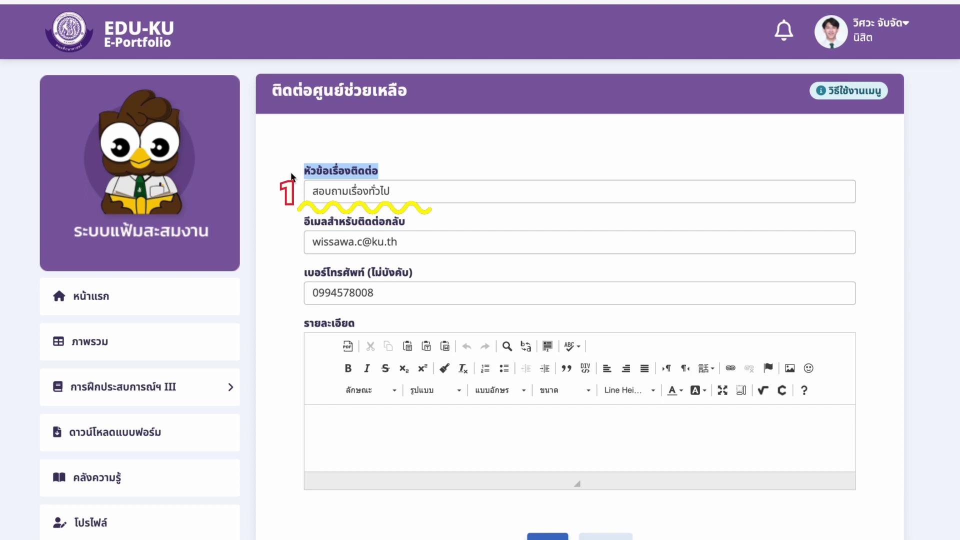
pyautogui.moveTo(405, 221); pyautogui.dragTo(374, 220)
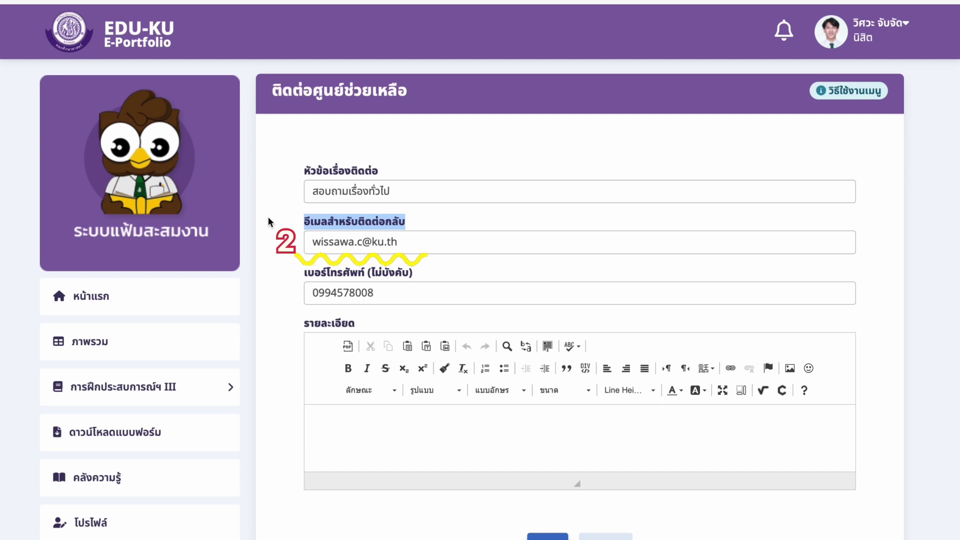
pyautogui.moveTo(425, 268); pyautogui.dragTo(289, 269)
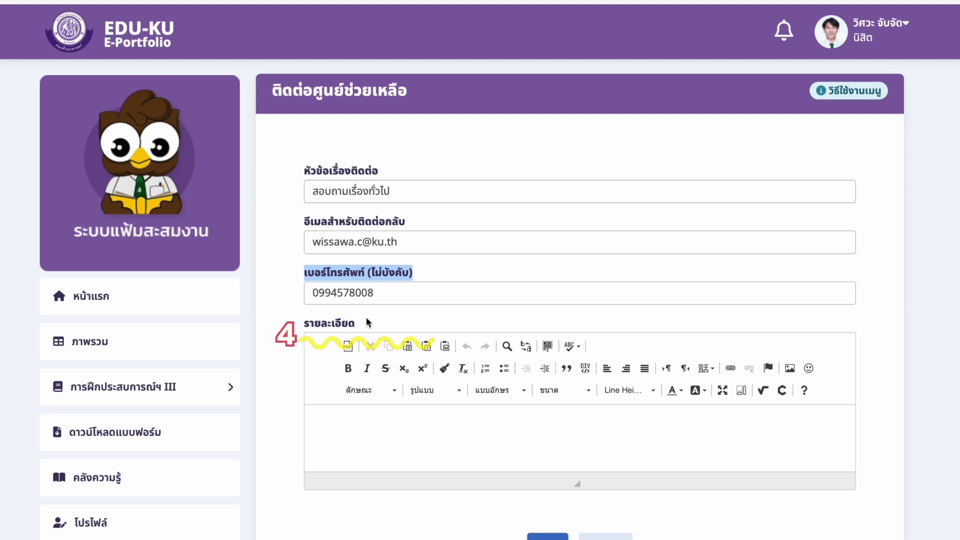
pyautogui.moveTo(356, 323); pyautogui.dragTo(283, 322)
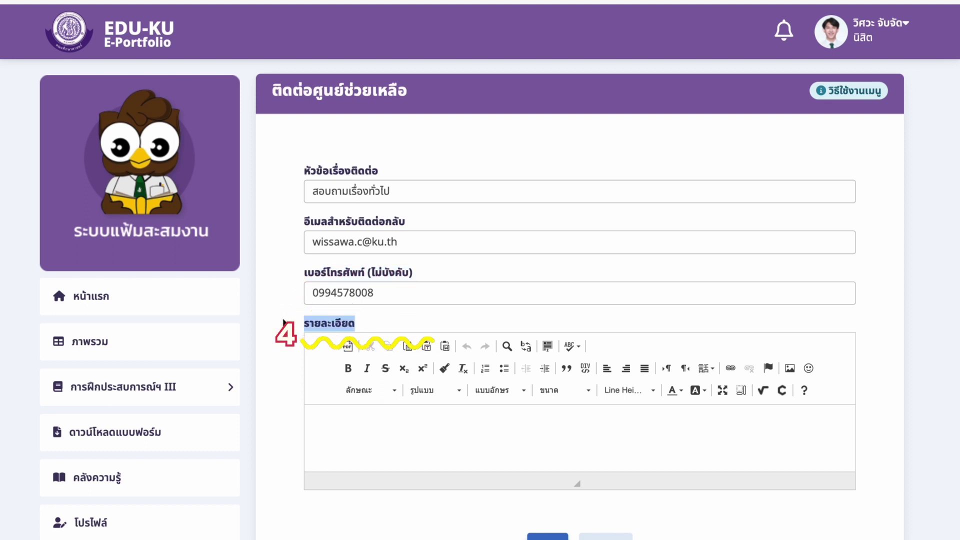